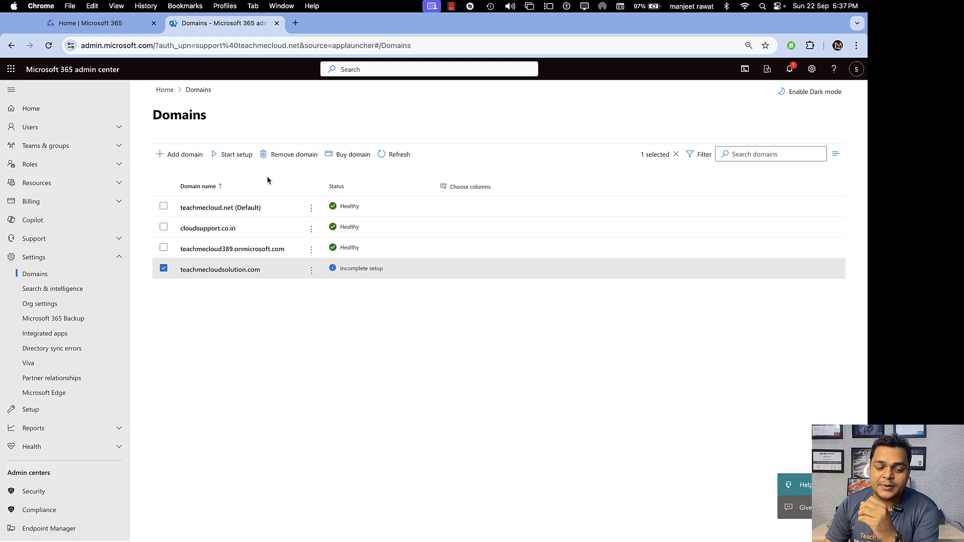
Step: Remove the half-configured teachmecloudsolution.com domain from the organisation's Domains list
{"action": "left_click", "coordinate": [303, 154]}
{"action": "left_click", "coordinate": [633, 534]}
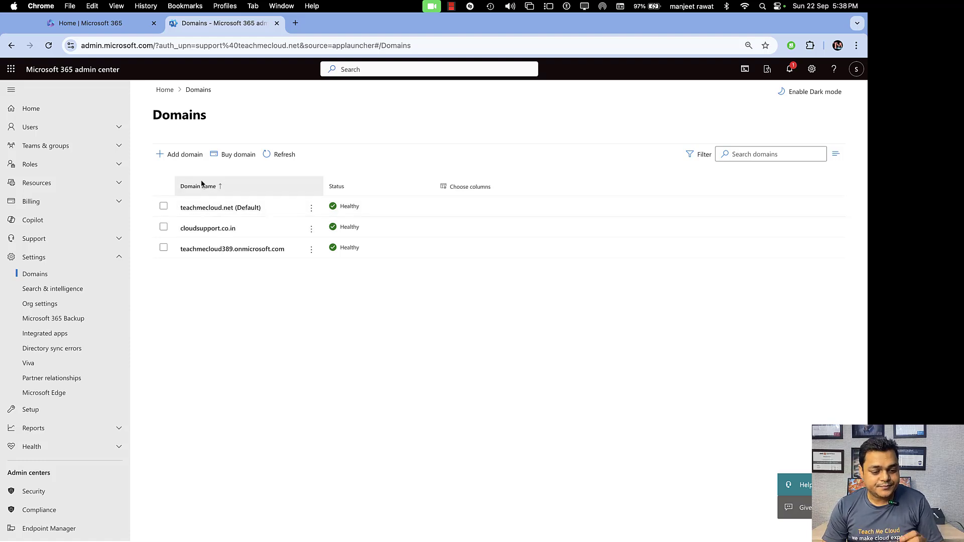
Step: Start a new domain and submit teachmecloudsolution.com as the domain name to use
{"action": "left_click", "coordinate": [190, 155]}
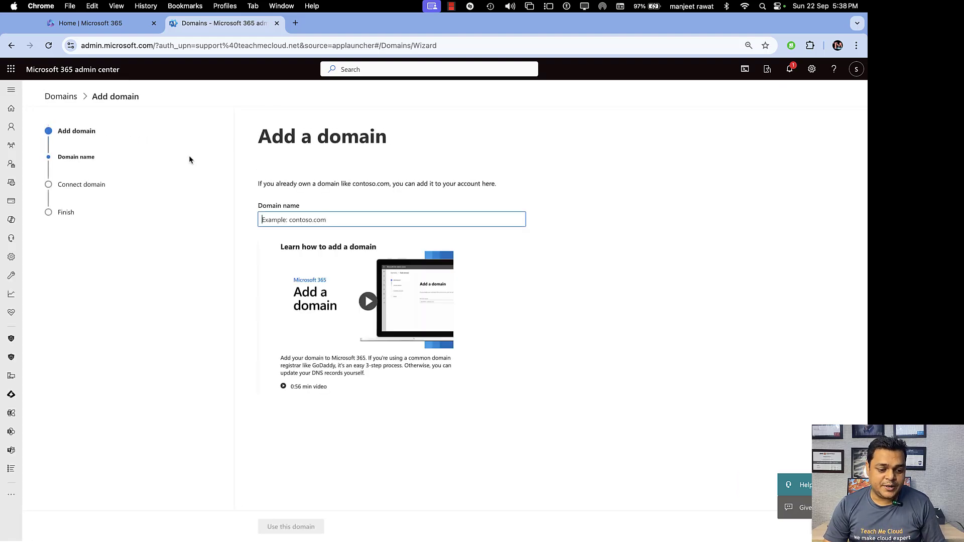
{"action": "type", "text": "tea"}
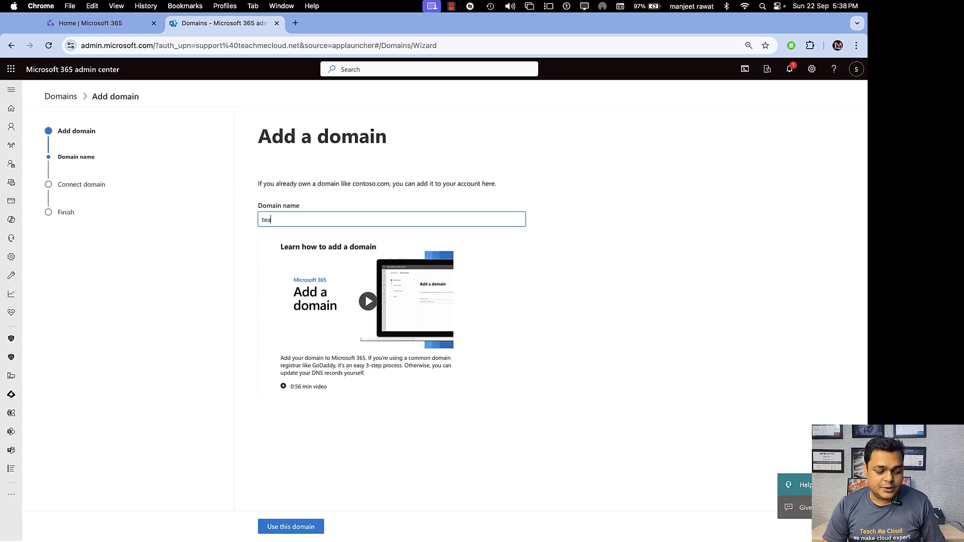
{"action": "type", "text": "chmecloud"}
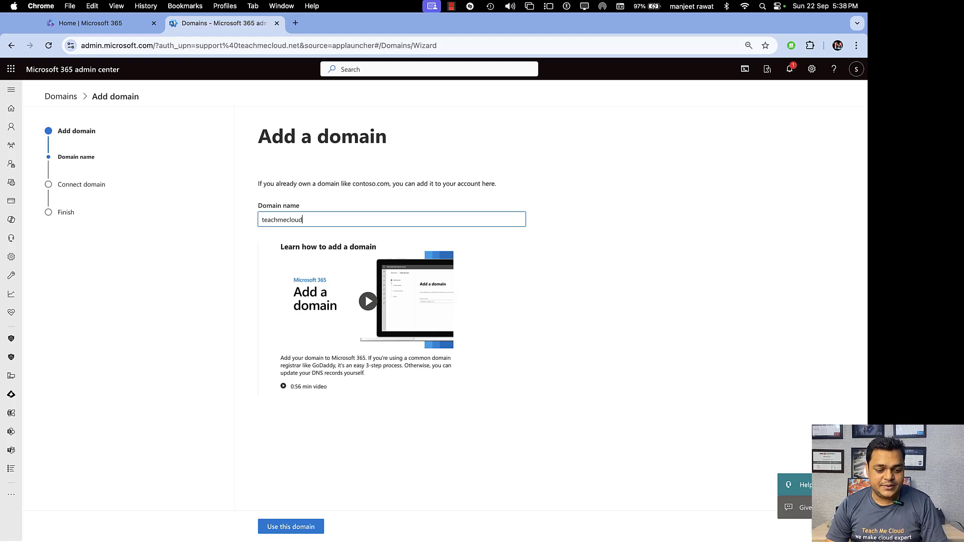
{"action": "type", "text": "solutio"}
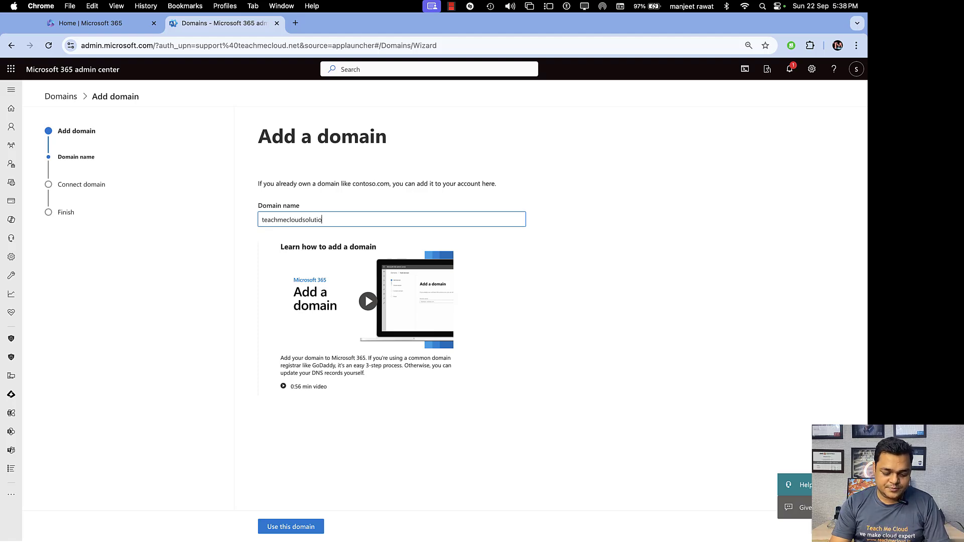
{"action": "type", "text": "n.com"}
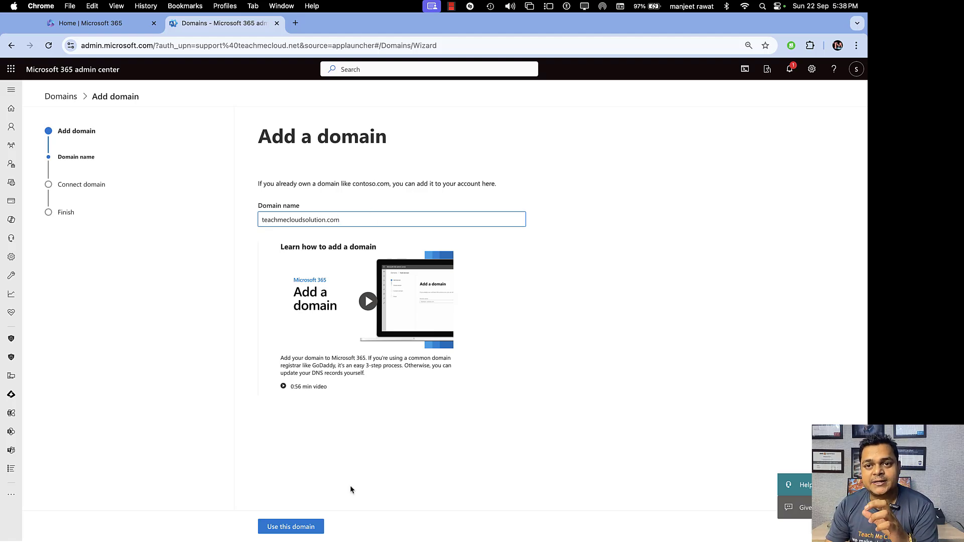
{"action": "left_click", "coordinate": [292, 529]}
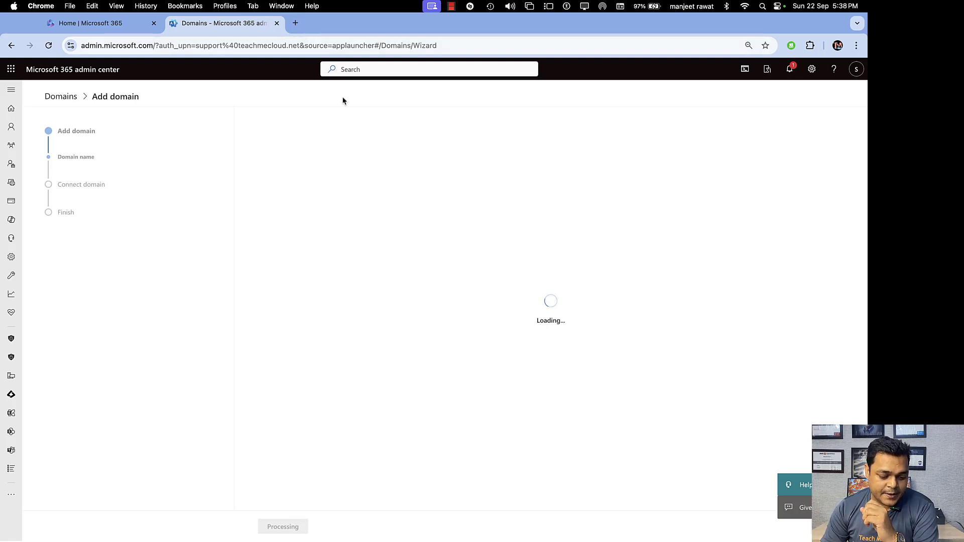
Step: Go to godaddy.com and open DNS Management for teachmecloudsolution.com from My Products
{"action": "left_click", "coordinate": [295, 23]}
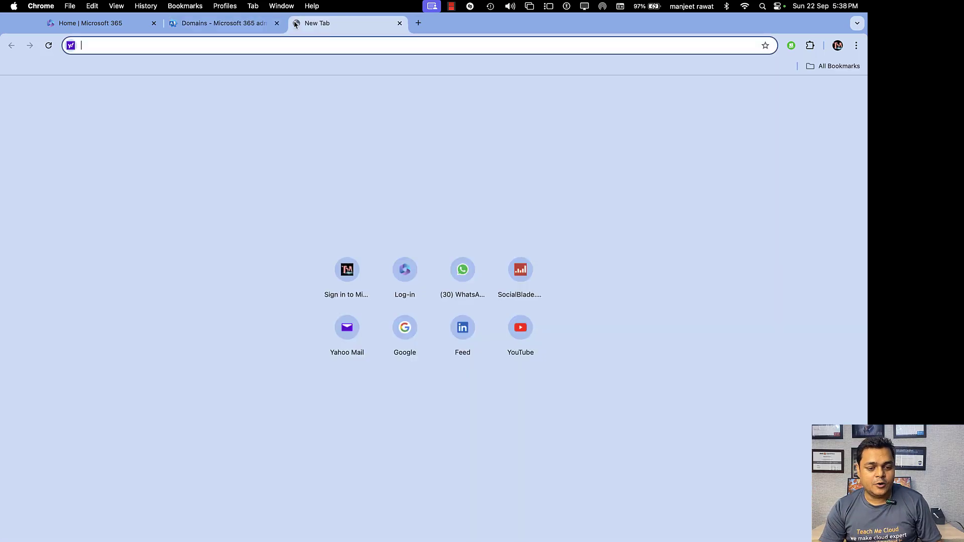
{"action": "type", "text": "goda"}
{"action": "key", "text": "Return"}
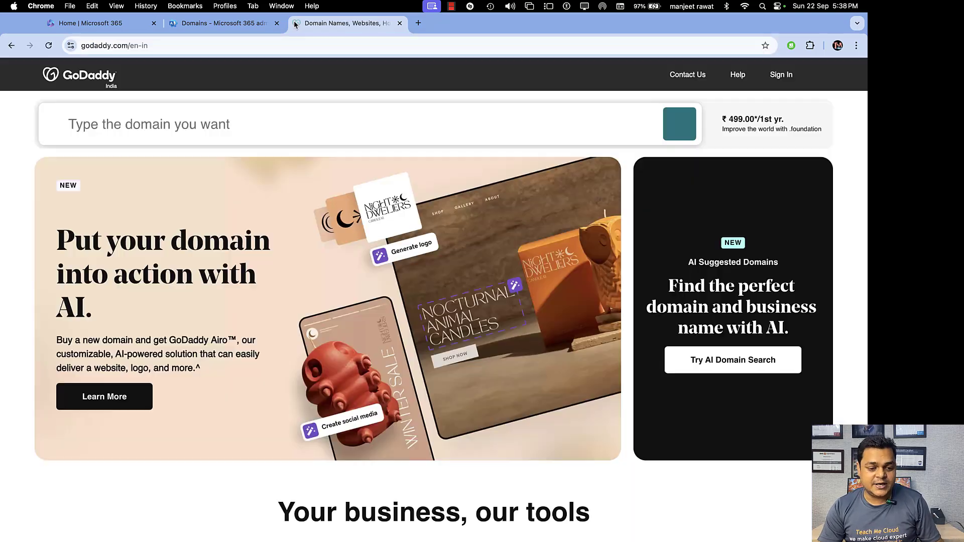
{"action": "left_click", "coordinate": [803, 77]}
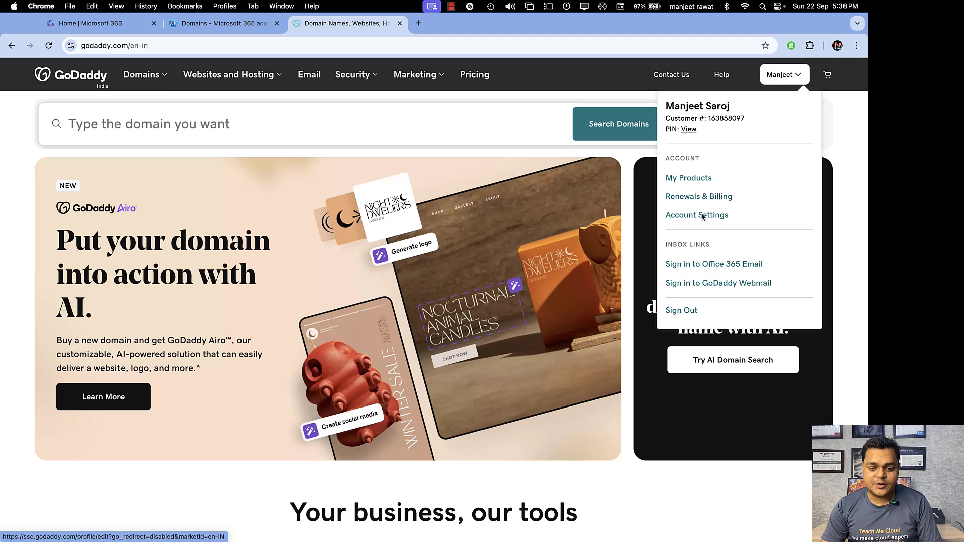
{"action": "left_click", "coordinate": [700, 182]}
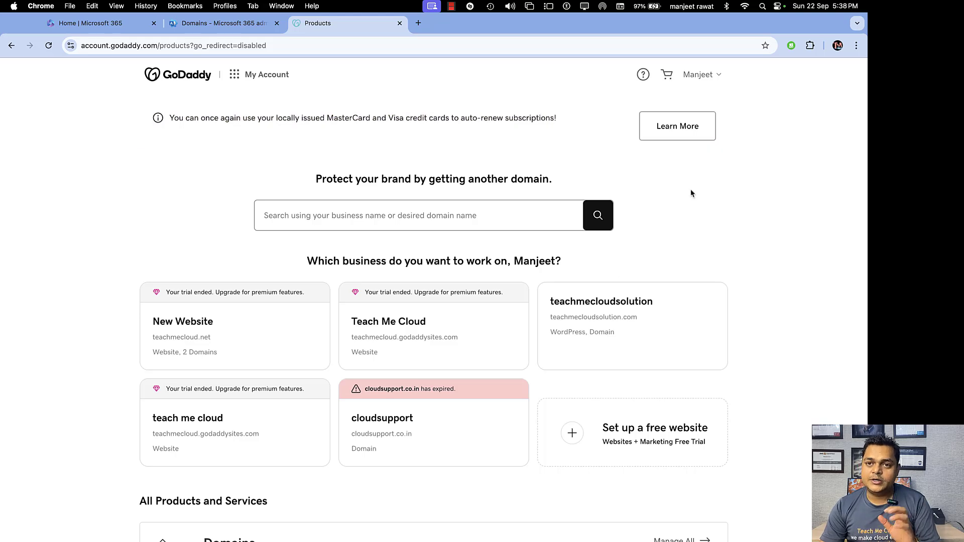
{"action": "scroll", "coordinate": [479, 341], "scroll_direction": "down", "scroll_amount": 8}
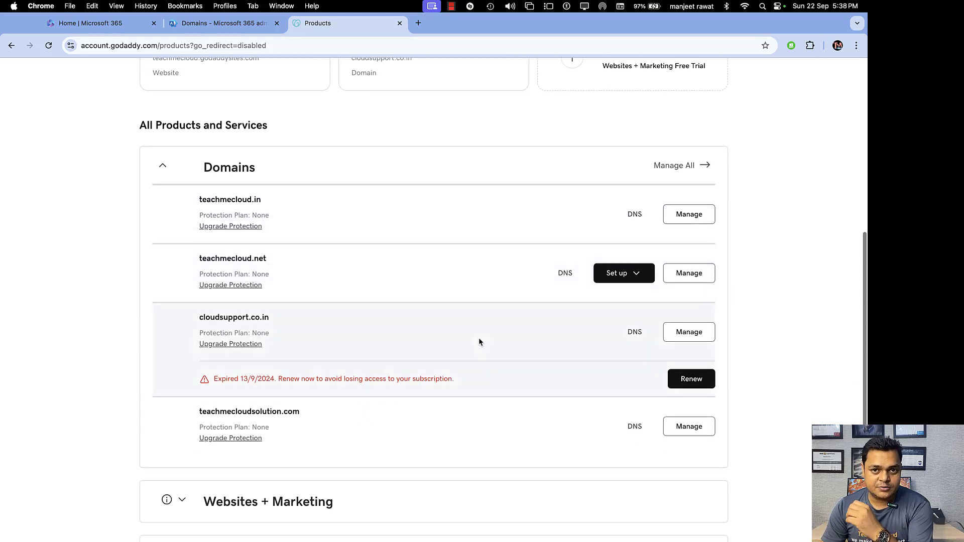
{"action": "left_click", "coordinate": [635, 428]}
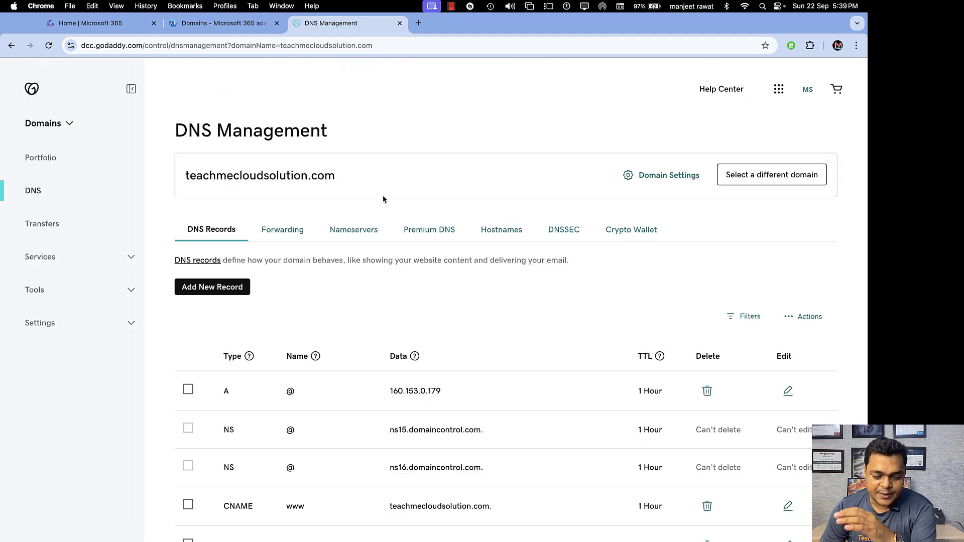
Step: Delete the old MS=ms18286964 TXT record, then return to the Microsoft 365 verification page
{"action": "scroll", "coordinate": [320, 362], "scroll_direction": "down", "scroll_amount": 5}
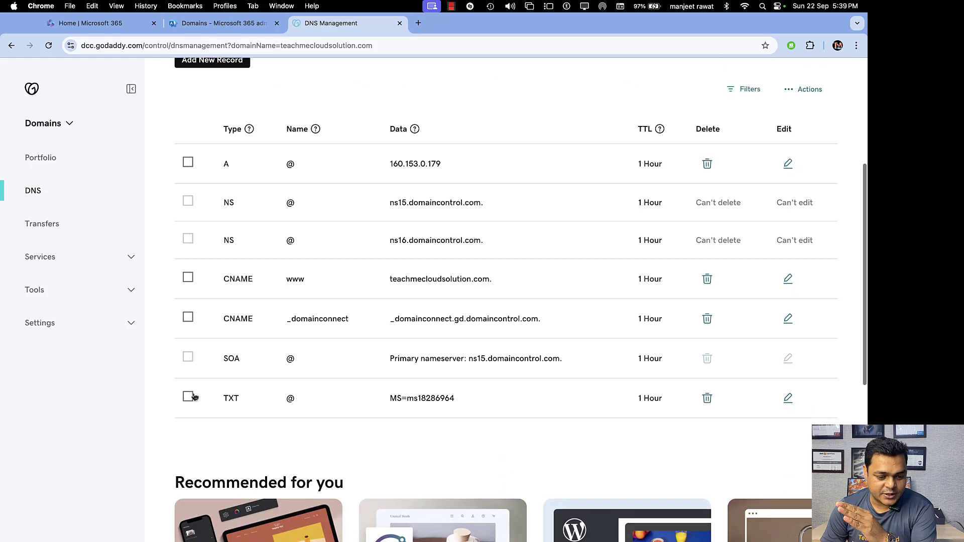
{"action": "left_click", "coordinate": [193, 397]}
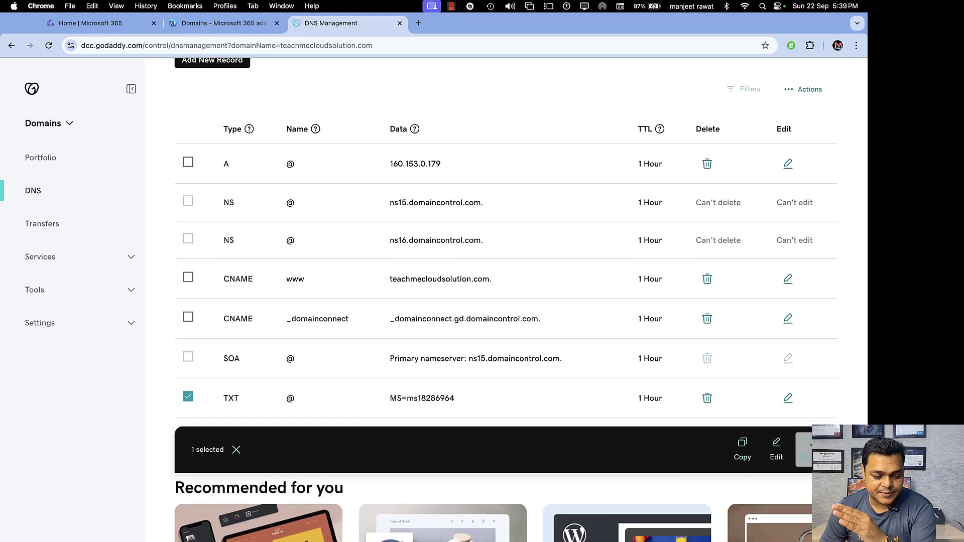
{"action": "left_click", "coordinate": [804, 449]}
{"action": "left_click", "coordinate": [187, 325]}
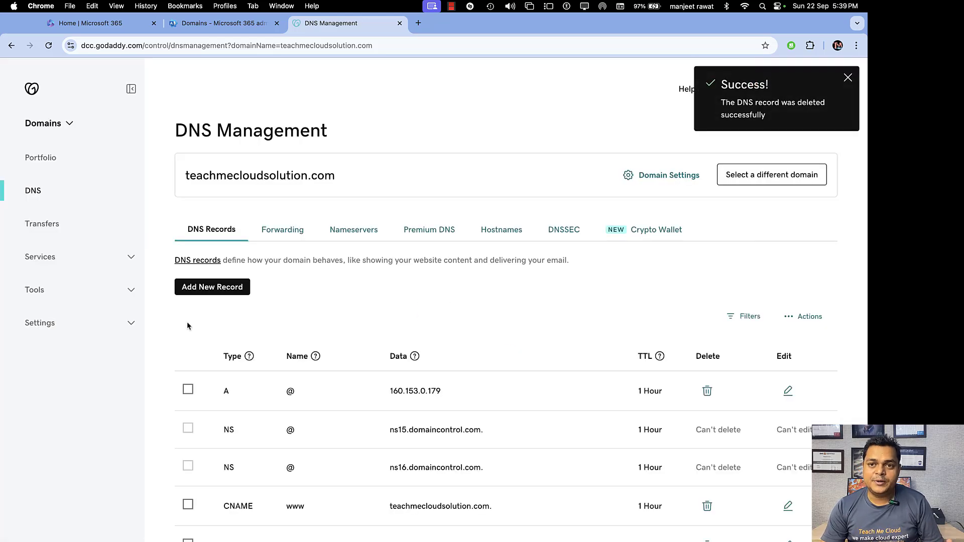
{"action": "left_click", "coordinate": [220, 23]}
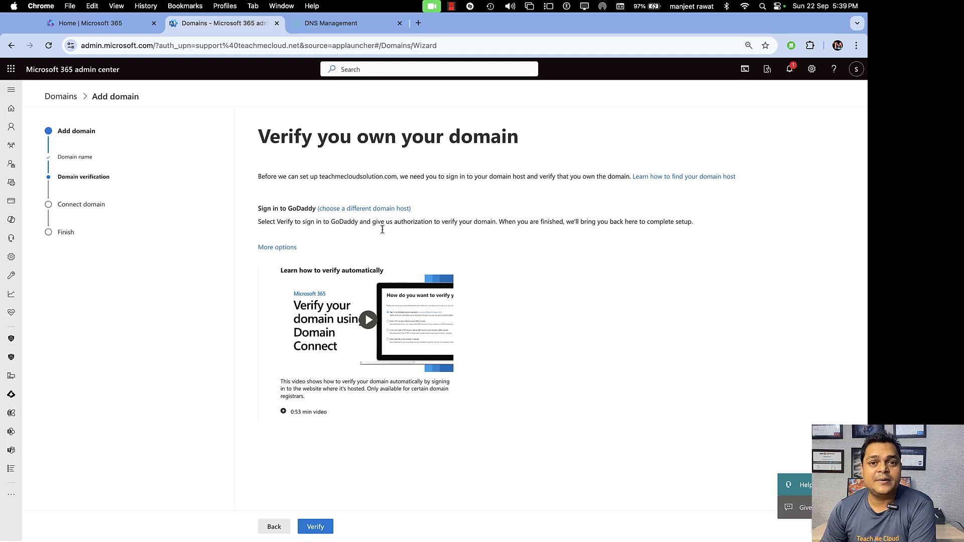
Step: Switch ownership verification to the TXT record method (@, MS=ms16911079, TTL 3600), then go to GoDaddy
{"action": "left_click", "coordinate": [379, 209]}
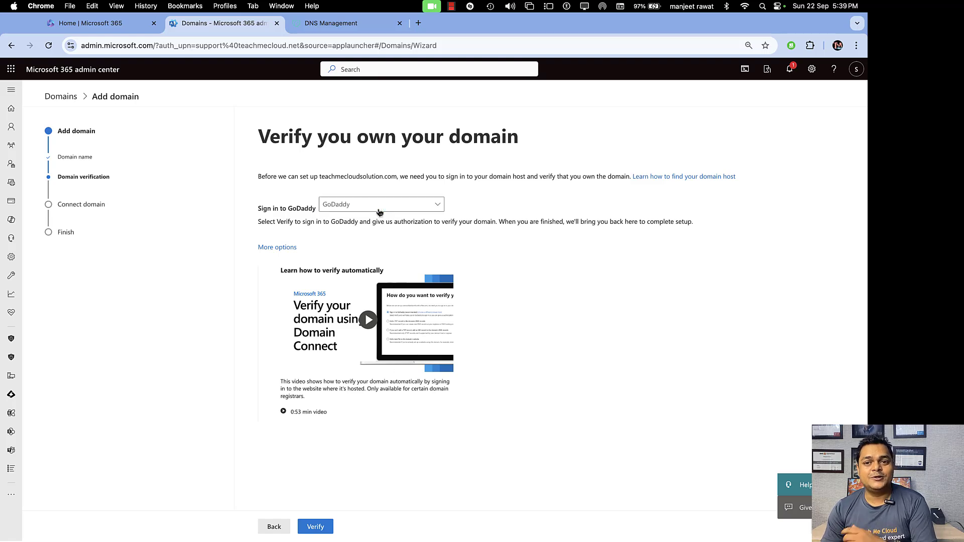
{"action": "left_click", "coordinate": [279, 248]}
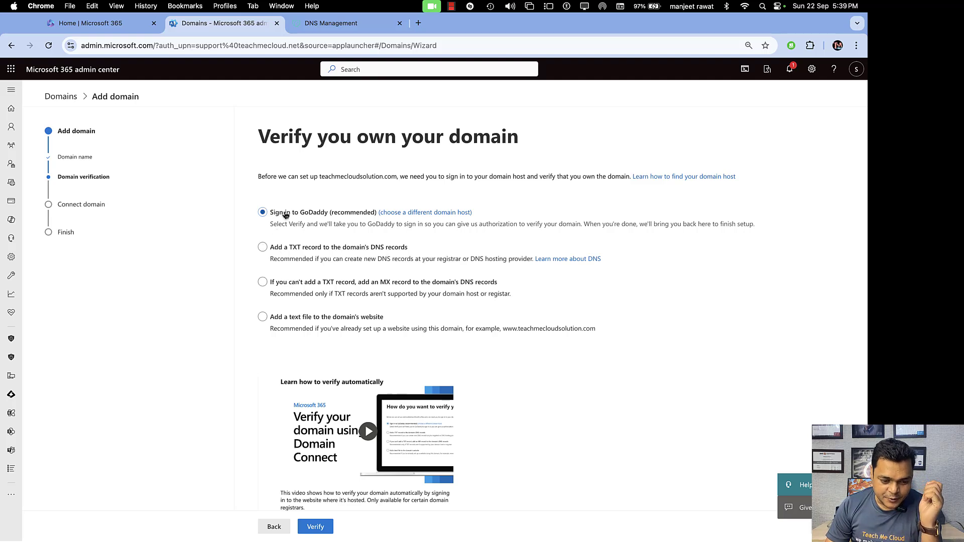
{"action": "left_click", "coordinate": [265, 248]}
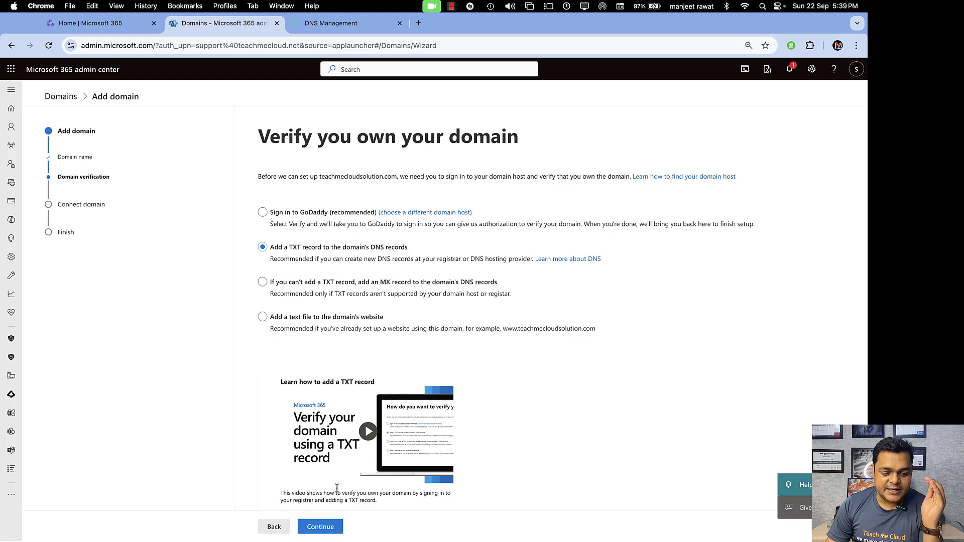
{"action": "left_click", "coordinate": [320, 526]}
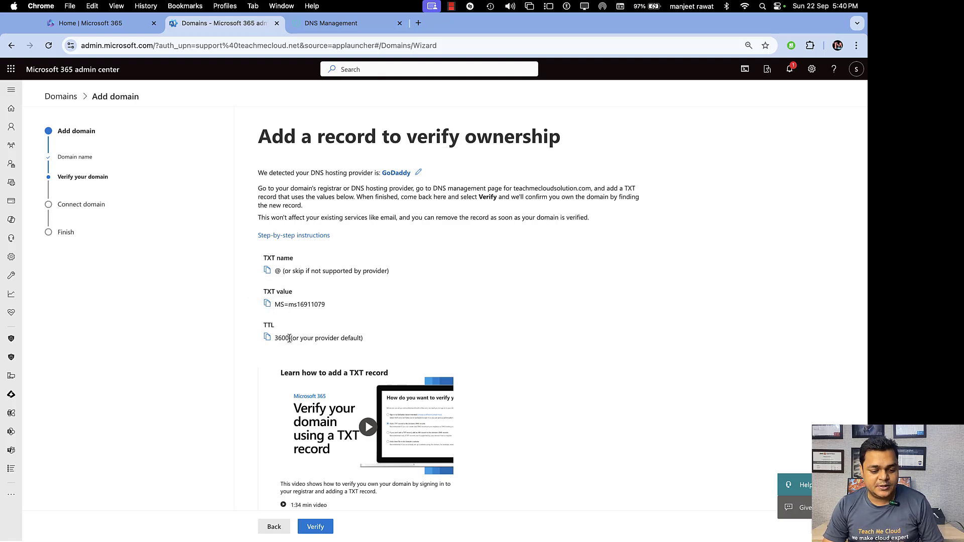
{"action": "left_click", "coordinate": [349, 24]}
Step: Create a new TXT record named @ with the pasted value MS=ms16911079
{"action": "left_click", "coordinate": [224, 287]}
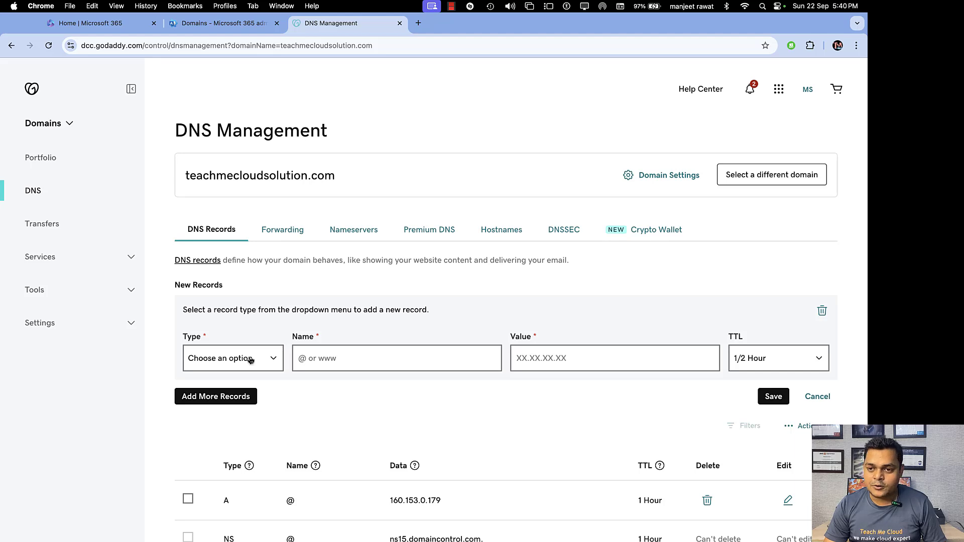
{"action": "left_click", "coordinate": [250, 360]}
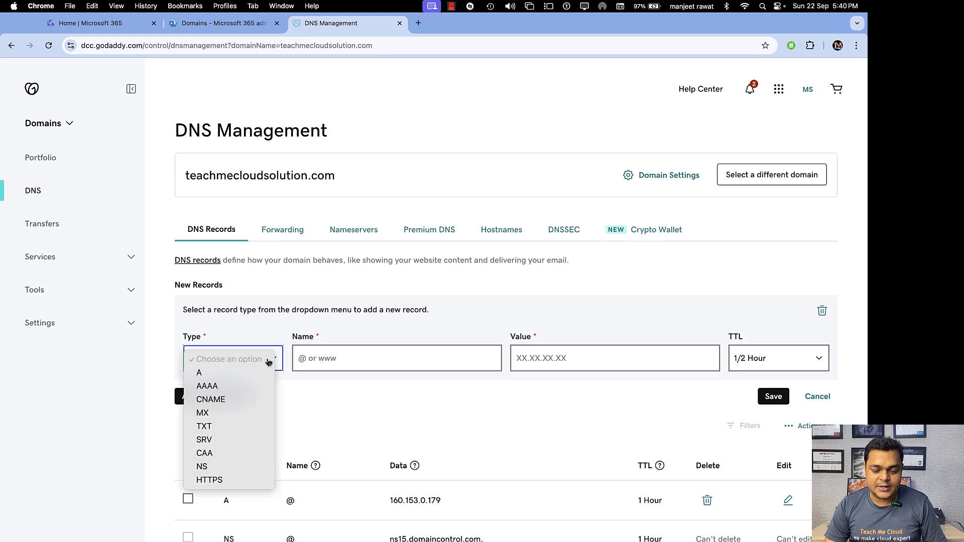
{"action": "left_click", "coordinate": [209, 427]}
{"action": "left_click", "coordinate": [338, 362]}
{"action": "type", "text": "@"}
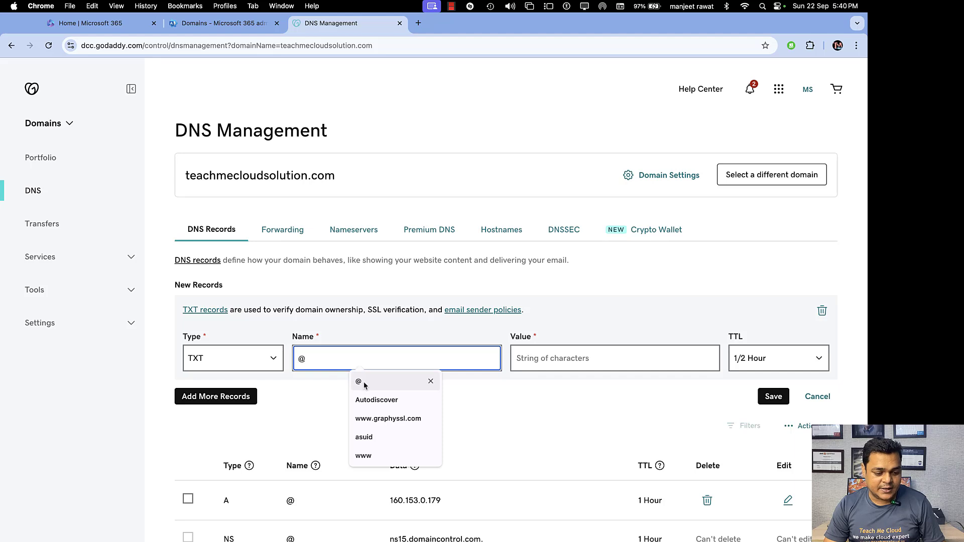
{"action": "left_click", "coordinate": [551, 357]}
{"action": "type", "text": "MS=ms16911079"}
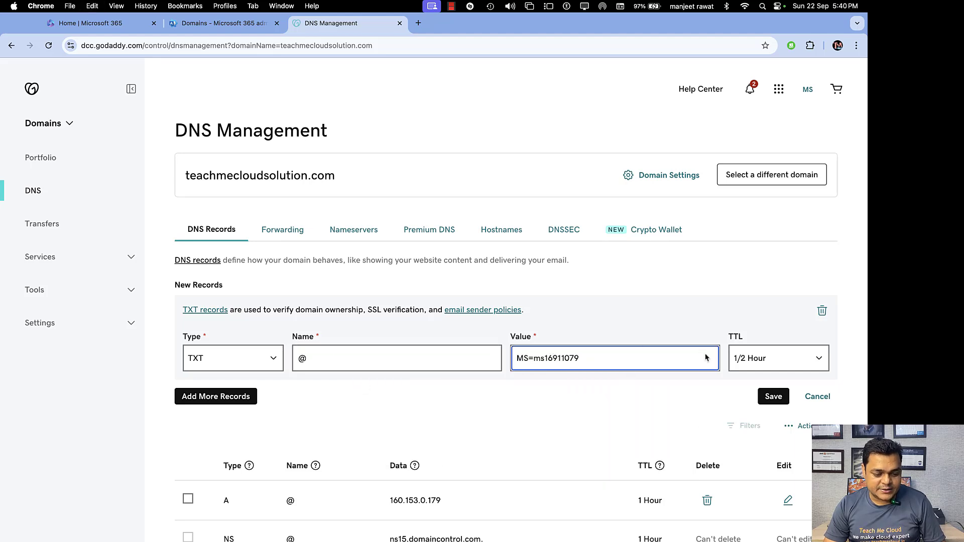
Step: Give the TXT record a custom 3600-second TTL and save it
{"action": "left_click", "coordinate": [753, 358]}
{"action": "left_click", "coordinate": [748, 426]}
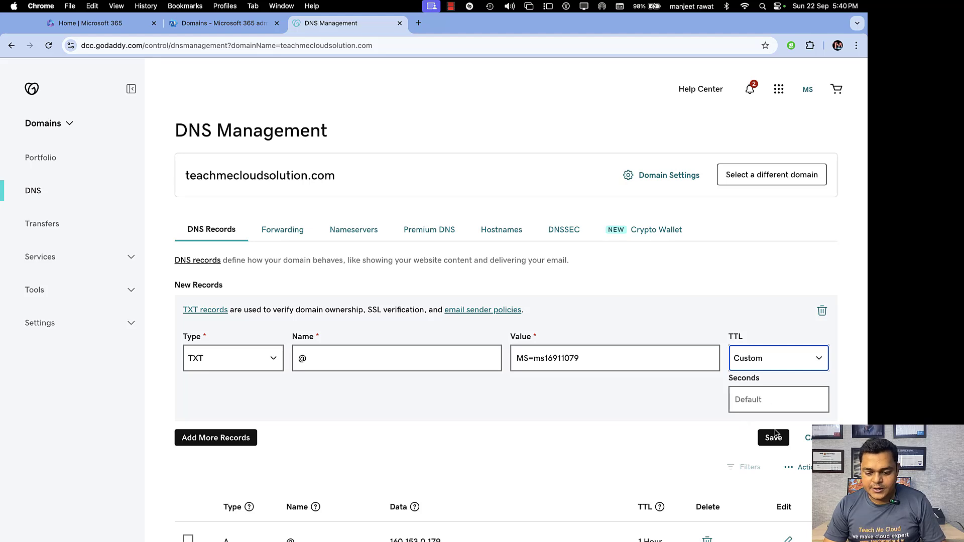
{"action": "left_click", "coordinate": [769, 398]}
{"action": "type", "text": "3600"}
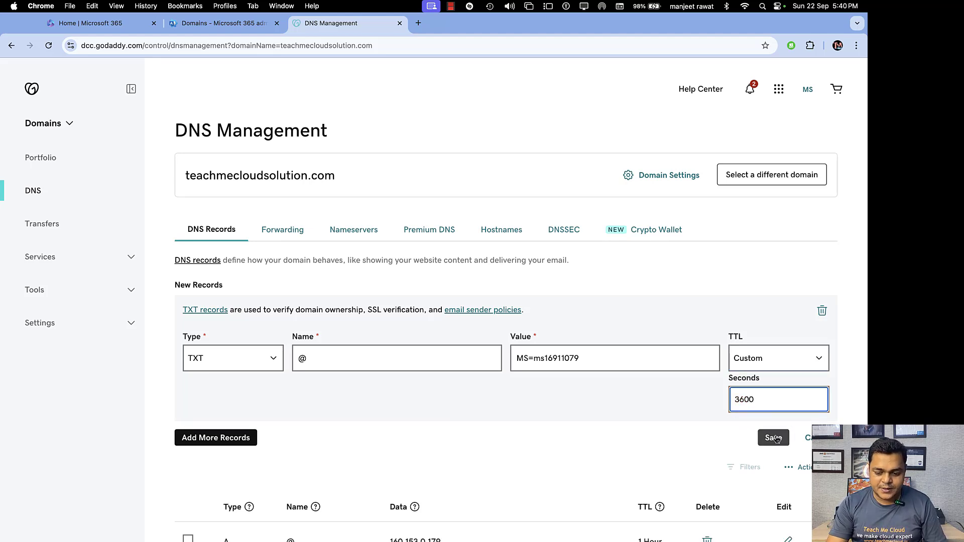
{"action": "left_click", "coordinate": [776, 437]}
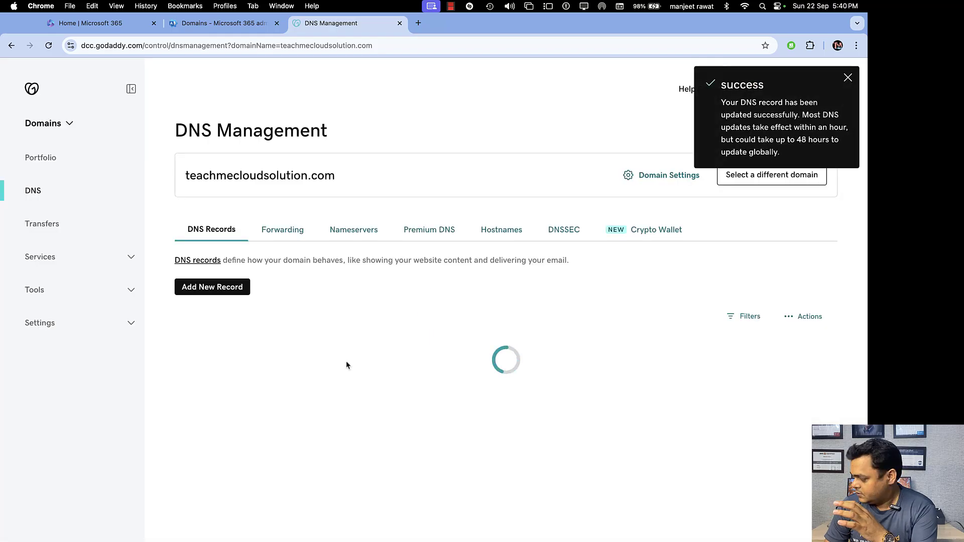
{"action": "scroll", "coordinate": [435, 323], "scroll_direction": "down", "scroll_amount": 10}
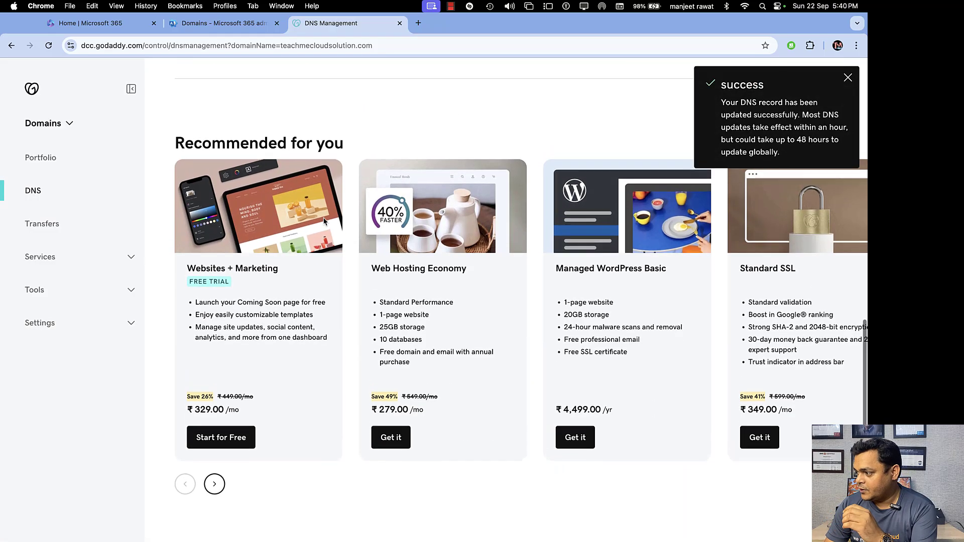
{"action": "scroll", "coordinate": [324, 221], "scroll_direction": "up", "scroll_amount": 7}
{"action": "scroll", "coordinate": [324, 222], "scroll_direction": "up", "scroll_amount": 5}
Step: Verify ownership of teachmecloudsolution.com, pick 'Add your own DNS records', and continue
{"action": "left_click", "coordinate": [221, 23]}
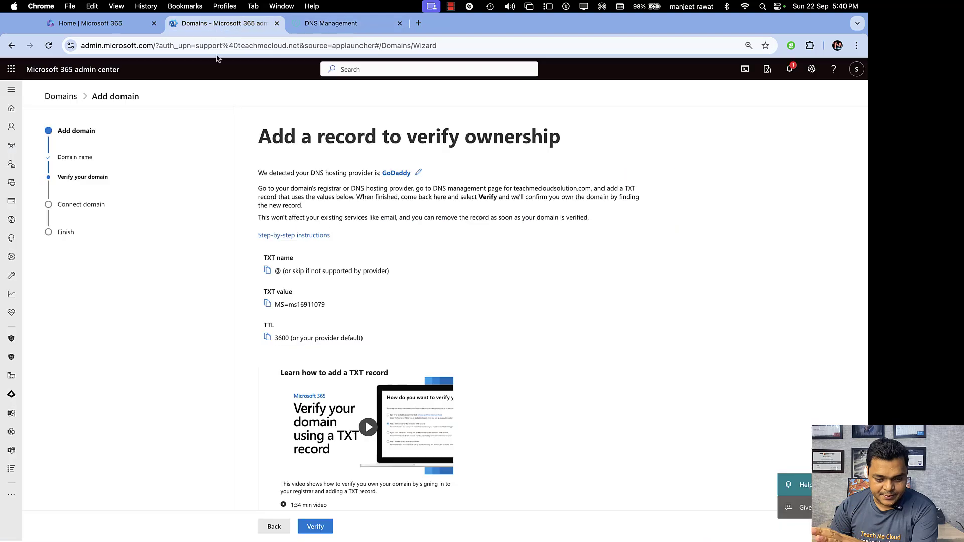
{"action": "left_click", "coordinate": [315, 529]}
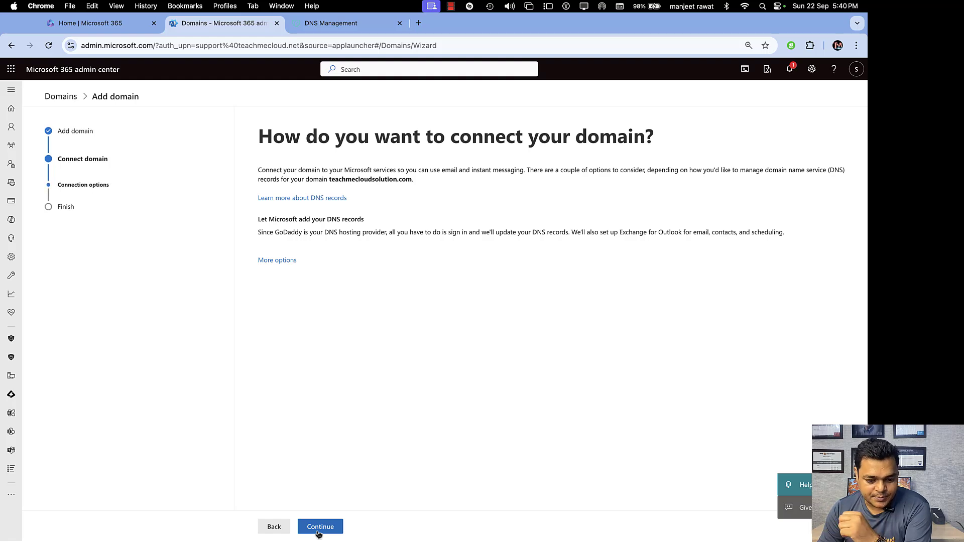
{"action": "left_click", "coordinate": [288, 266]}
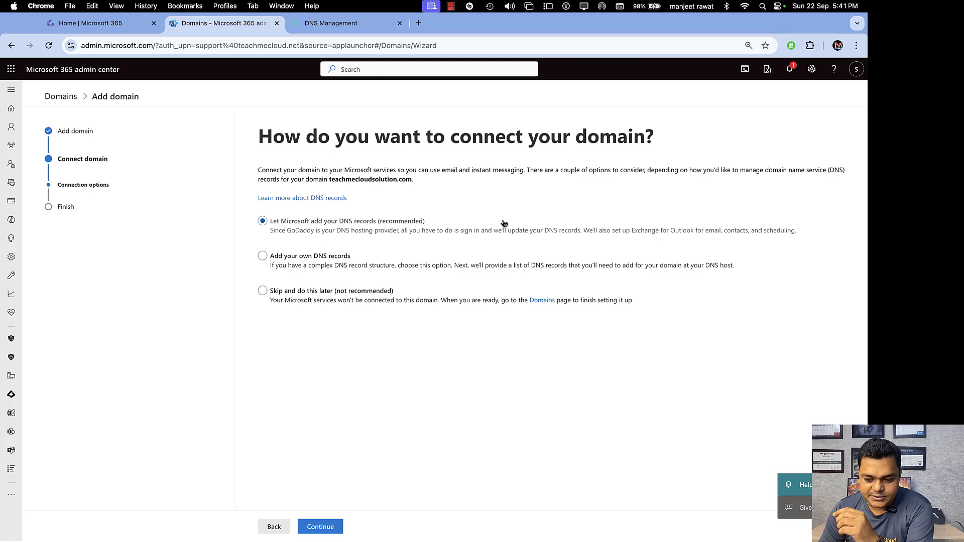
{"action": "left_click", "coordinate": [316, 257]}
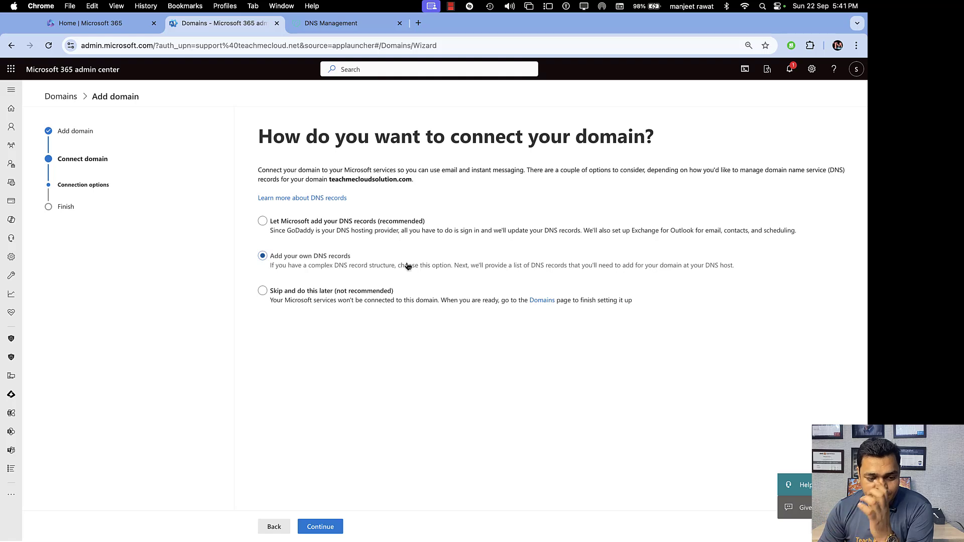
{"action": "left_click", "coordinate": [322, 530]}
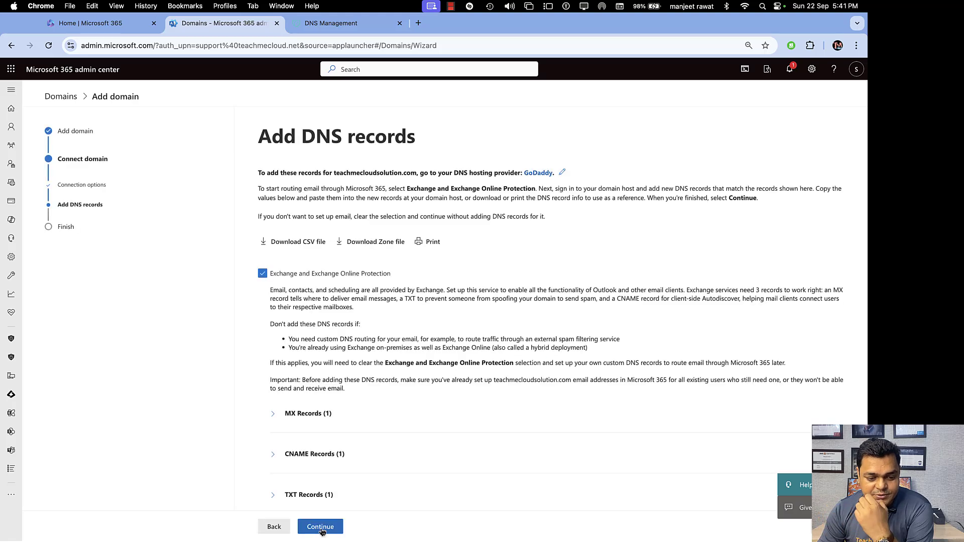
Step: Expand the expected MX, CNAME and TXT records in the Exchange record list
{"action": "scroll", "coordinate": [342, 432], "scroll_direction": "down", "scroll_amount": 3}
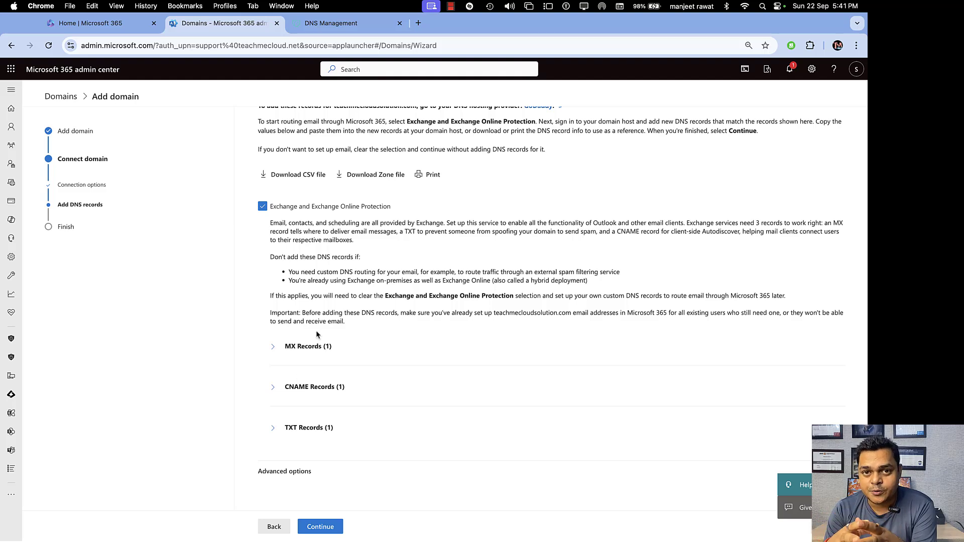
{"action": "left_click", "coordinate": [281, 347]}
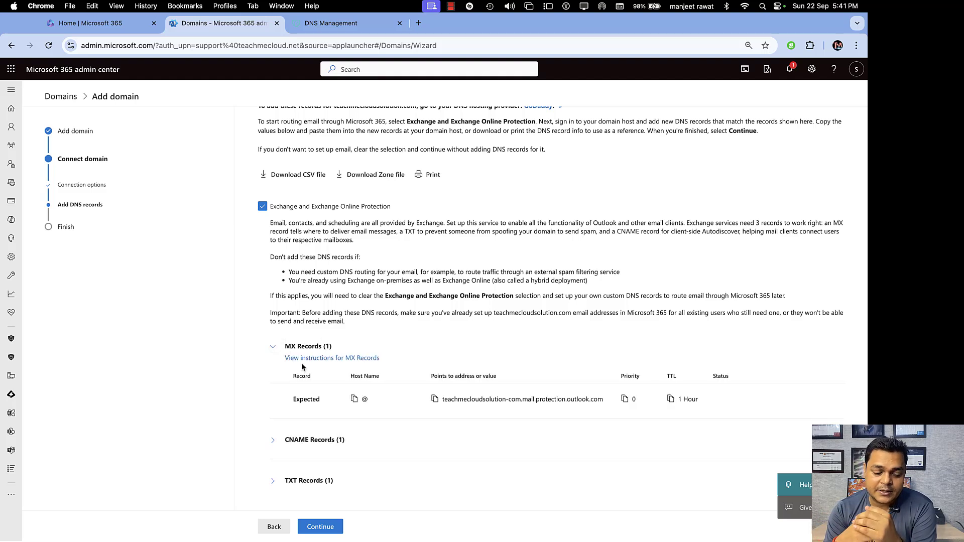
{"action": "left_click", "coordinate": [301, 441]}
{"action": "scroll", "coordinate": [297, 476], "scroll_direction": "down", "scroll_amount": 3}
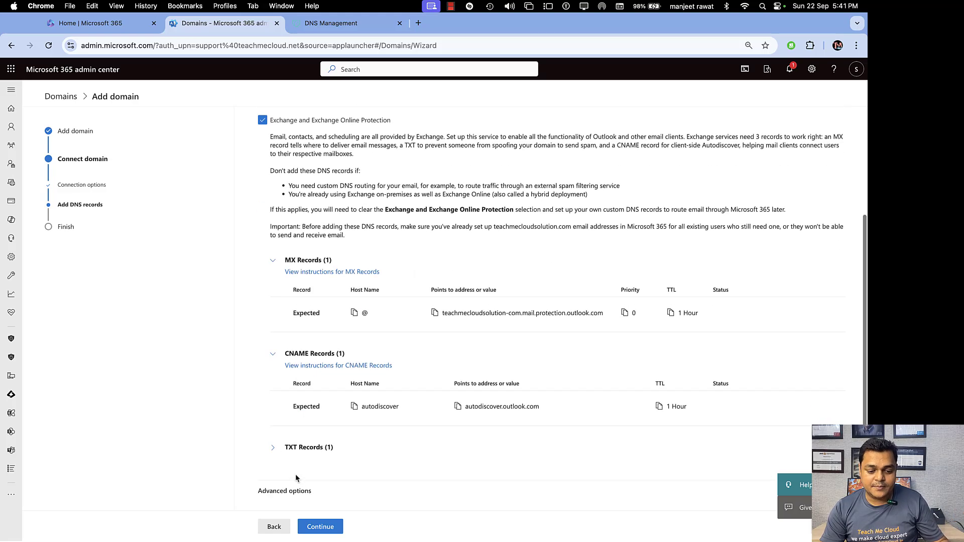
{"action": "left_click", "coordinate": [279, 449]}
{"action": "scroll", "coordinate": [329, 379], "scroll_direction": "down", "scroll_amount": 1}
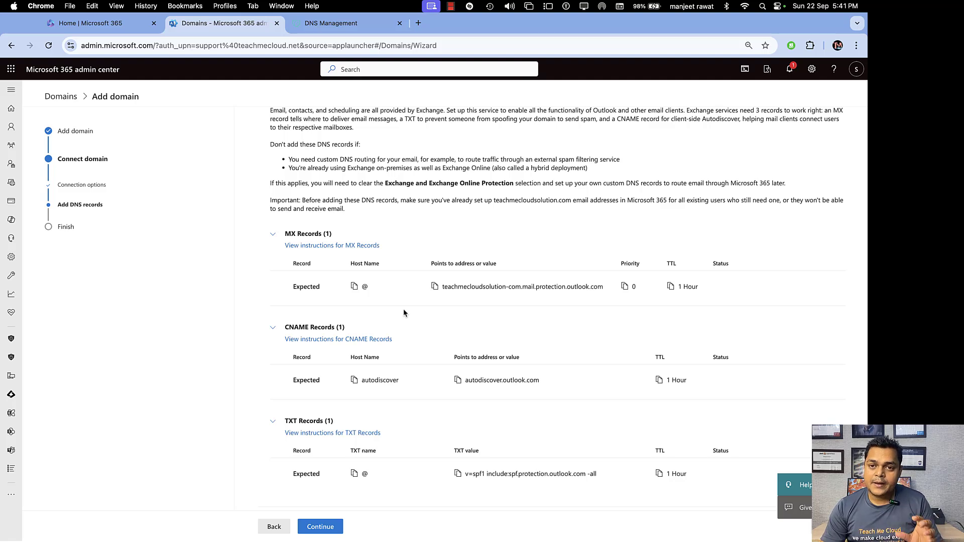
Step: Copy the MX record's points-to value and host name, then switch to GoDaddy DNS Management
{"action": "left_click", "coordinate": [435, 287]}
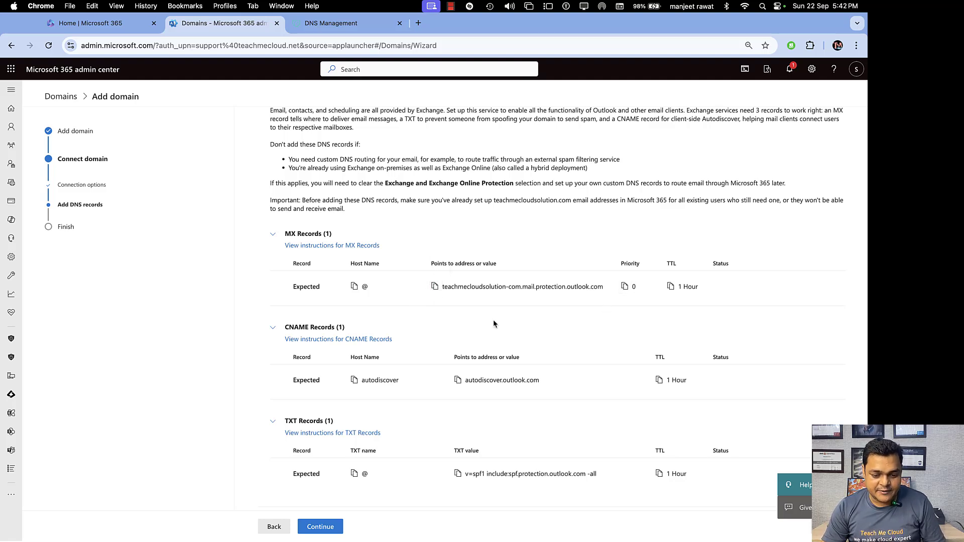
{"action": "left_click", "coordinate": [354, 287]}
{"action": "left_click", "coordinate": [331, 23]}
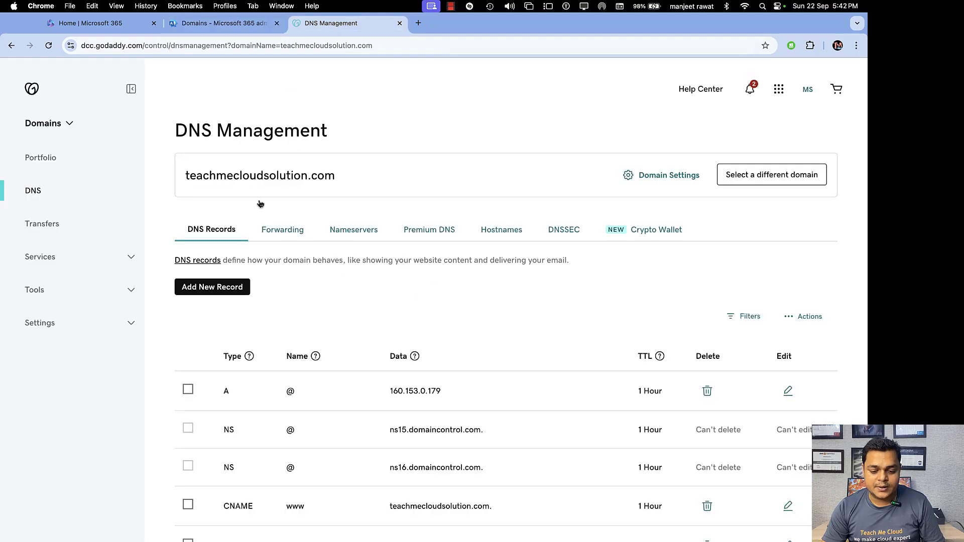
Step: Save MX record @, priority 0, pointing to teachmecloudsolution-com.mail.protection.outlook.com with 1 Hour TTL
{"action": "left_click", "coordinate": [221, 288]}
{"action": "left_click", "coordinate": [245, 358]}
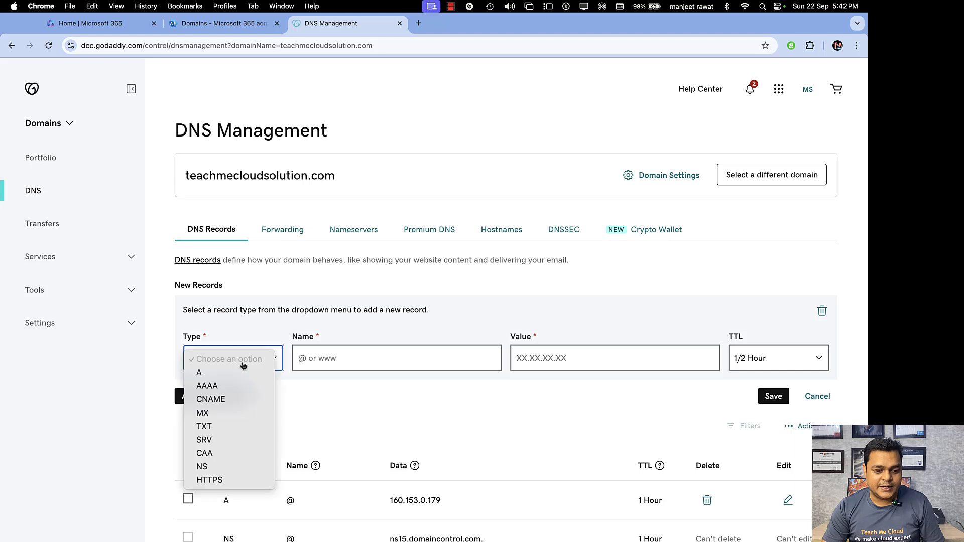
{"action": "left_click", "coordinate": [221, 413]}
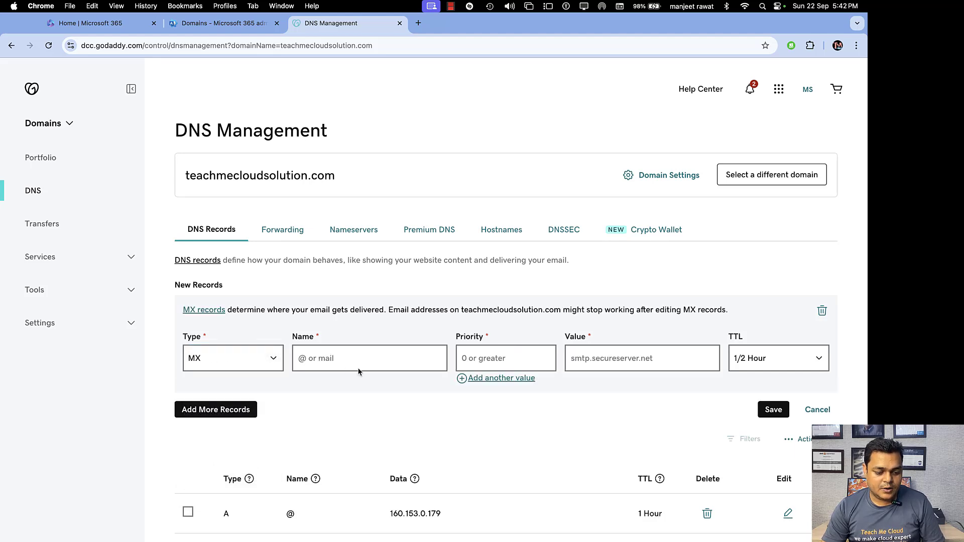
{"action": "left_click", "coordinate": [368, 355]}
{"action": "left_click", "coordinate": [372, 385]}
{"action": "left_click", "coordinate": [497, 360]}
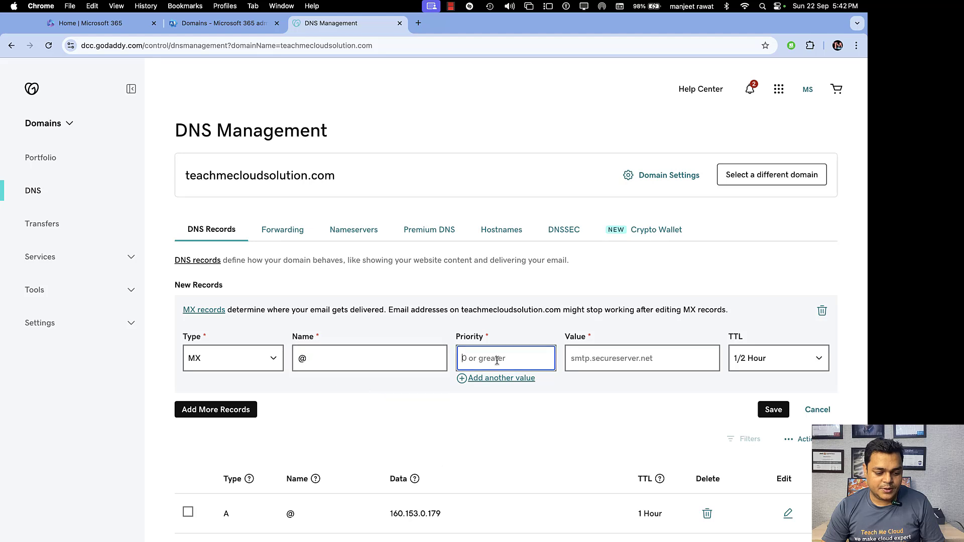
{"action": "type", "text": "0"}
{"action": "left_click", "coordinate": [598, 356]}
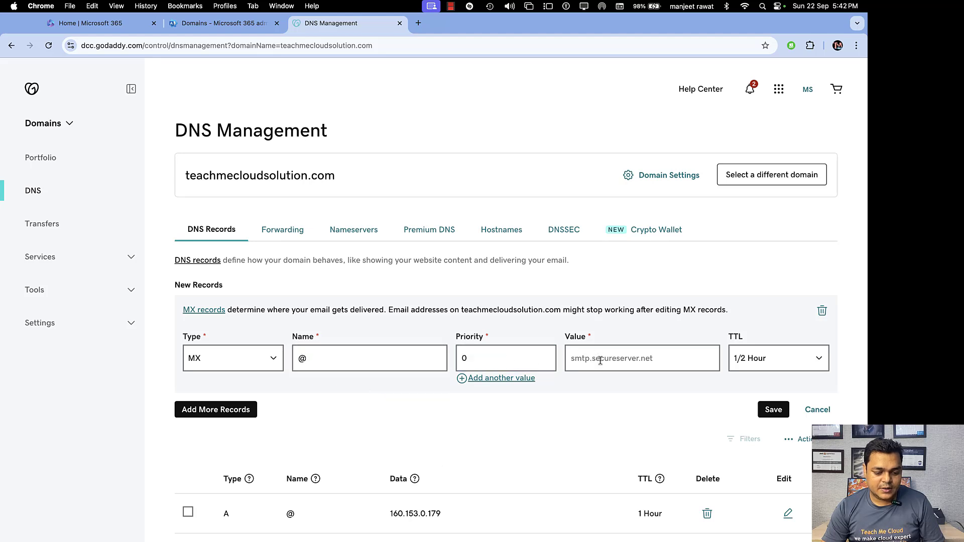
{"action": "type", "text": "teachmecloudsolution-com.mail.protection.outlook.com"}
{"action": "left_click", "coordinate": [762, 359]}
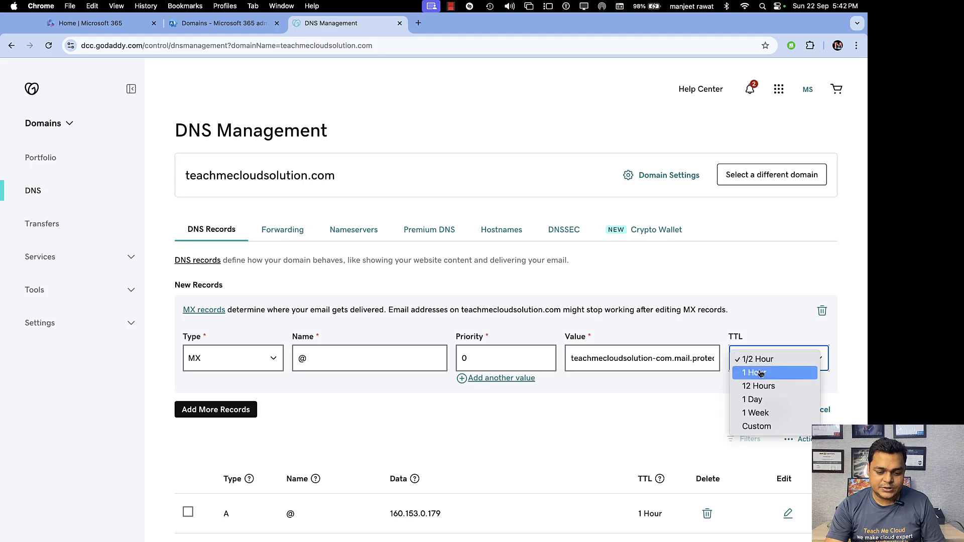
{"action": "left_click", "coordinate": [759, 372]}
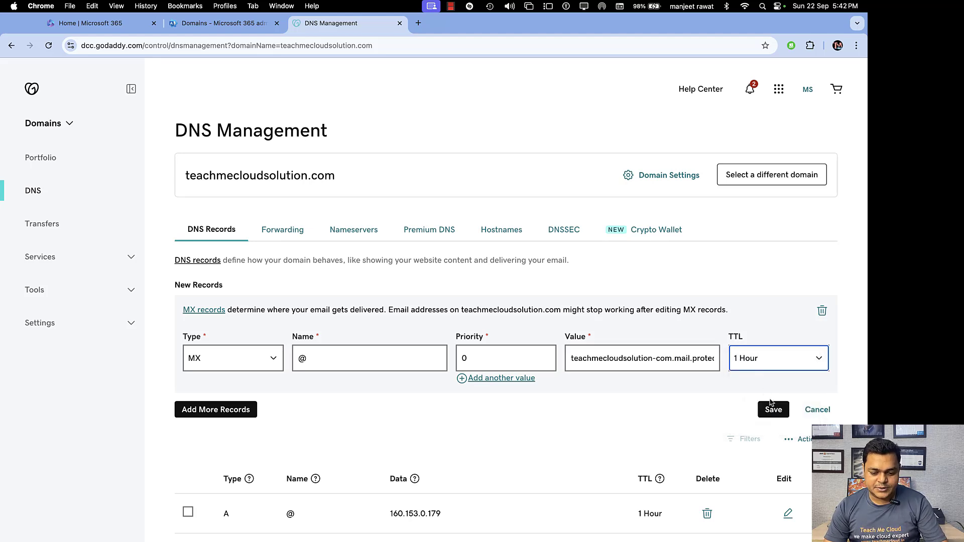
{"action": "left_click", "coordinate": [773, 407]}
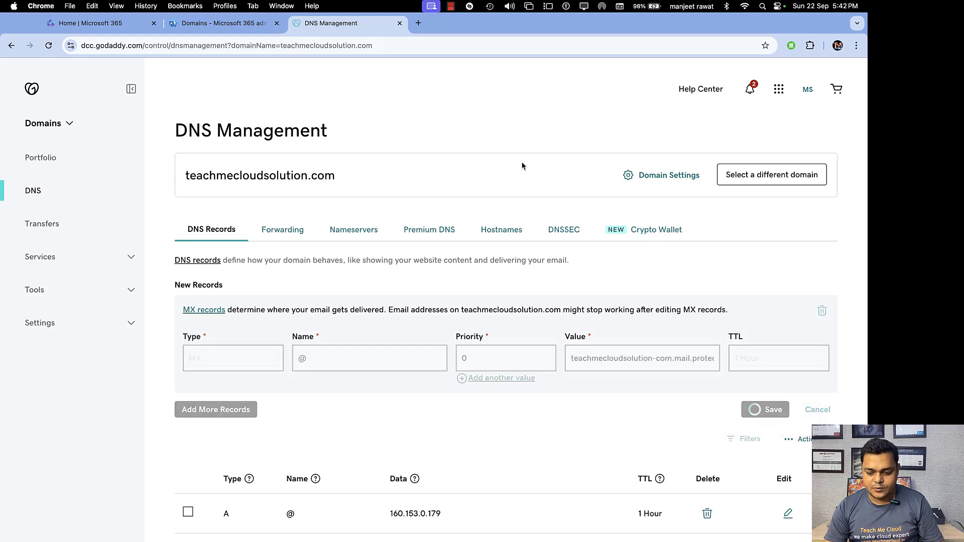
{"action": "left_click", "coordinate": [221, 23]}
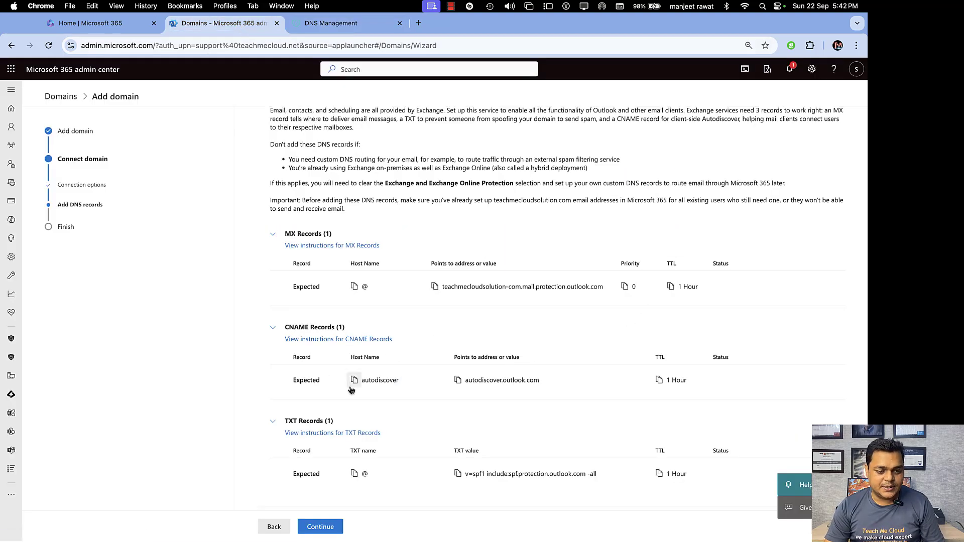
Step: Copy the CNAME target and start a new GoDaddy CNAME record named Autodiscover
{"action": "left_click", "coordinate": [459, 381]}
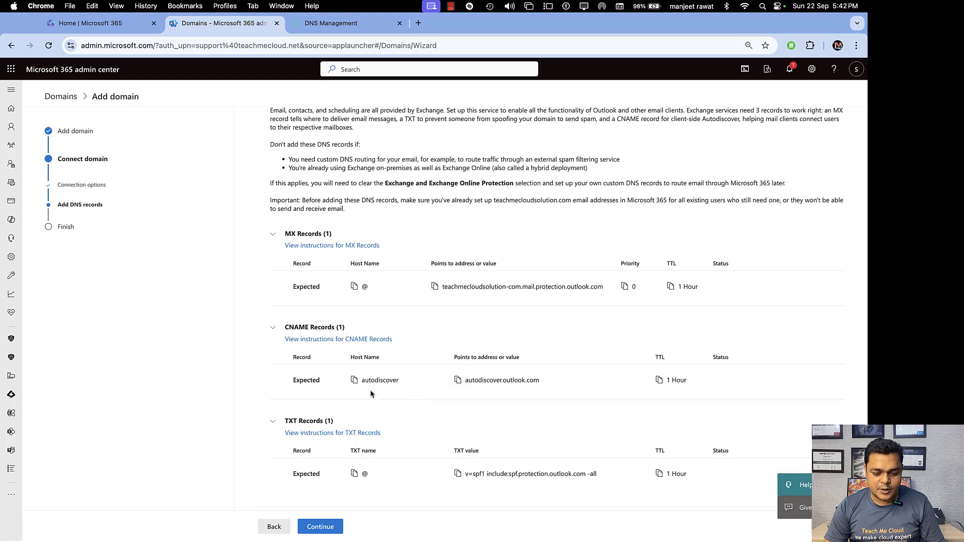
{"action": "left_click", "coordinate": [332, 23]}
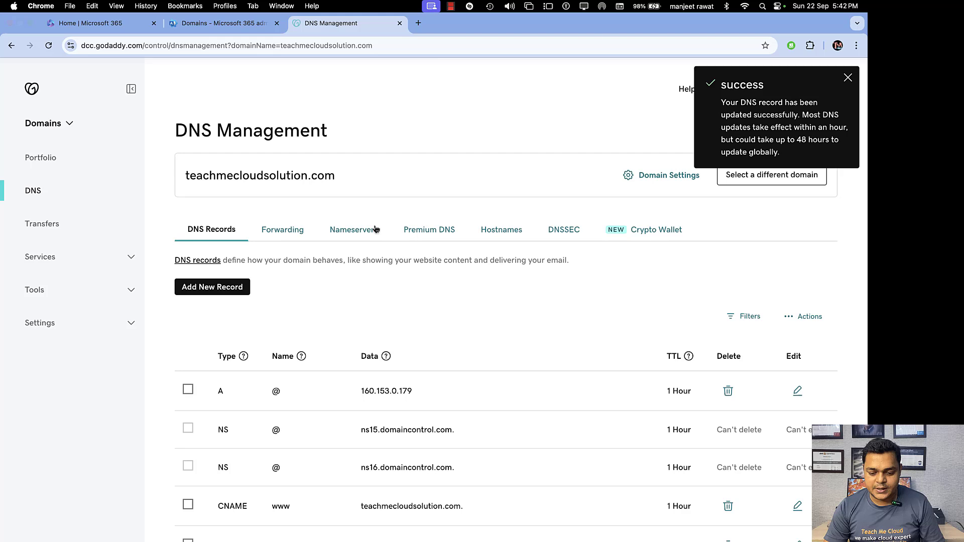
{"action": "left_click", "coordinate": [234, 295]}
{"action": "left_click", "coordinate": [246, 365]}
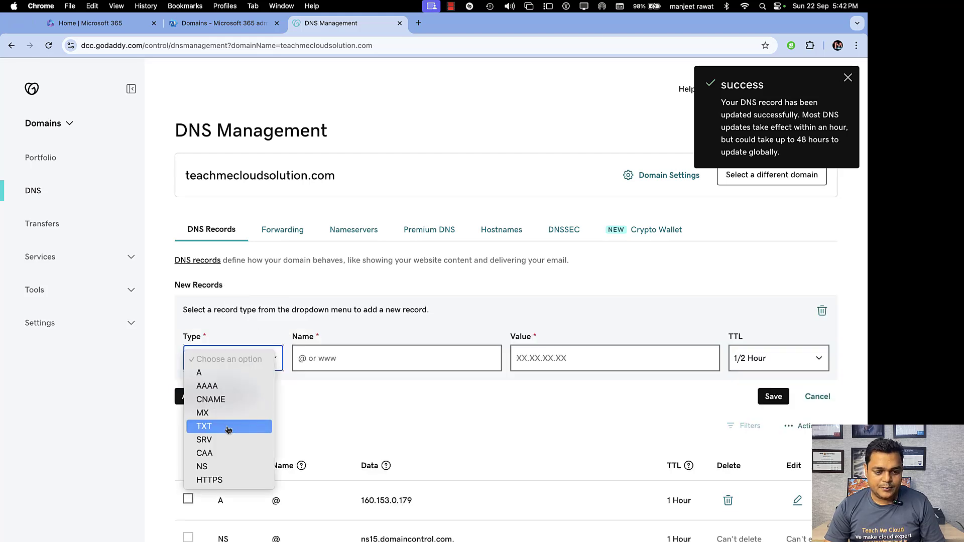
{"action": "left_click", "coordinate": [233, 399]}
{"action": "left_click", "coordinate": [337, 358]}
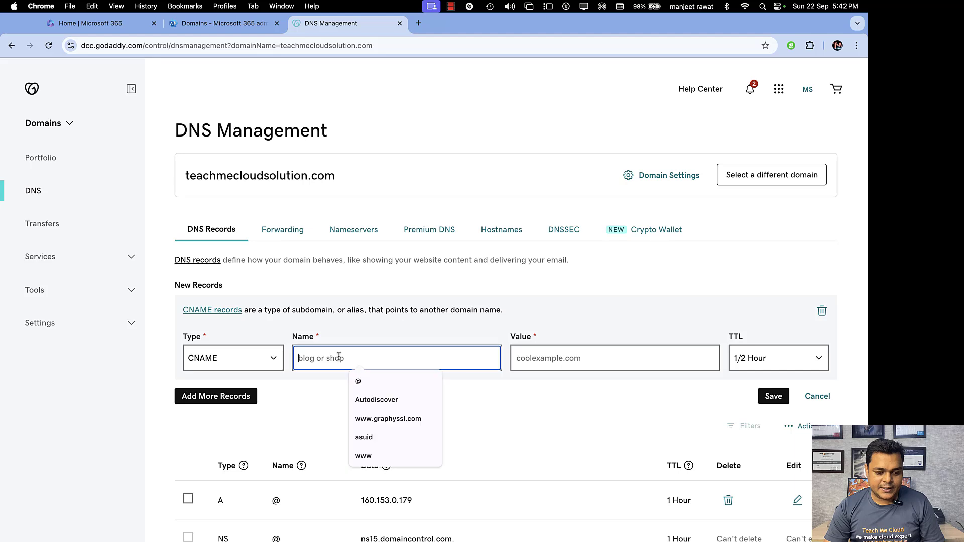
{"action": "left_click", "coordinate": [377, 402]}
Step: Point the Autodiscover CNAME to autodiscover.outlook.com with 1 Hour TTL, save, and return to Microsoft 365
{"action": "left_click", "coordinate": [556, 360]}
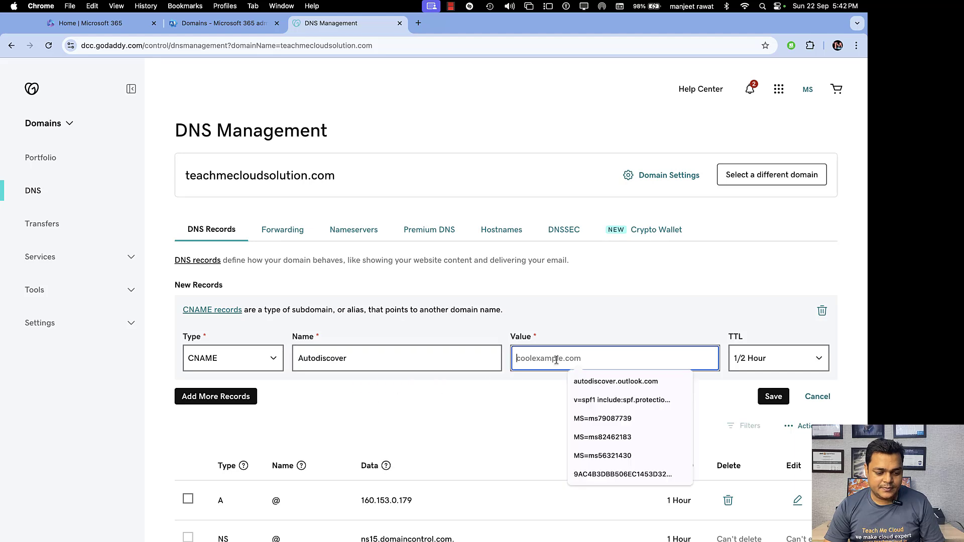
{"action": "key", "text": "Down"}
{"action": "key", "text": "Return"}
{"action": "left_click", "coordinate": [754, 359]}
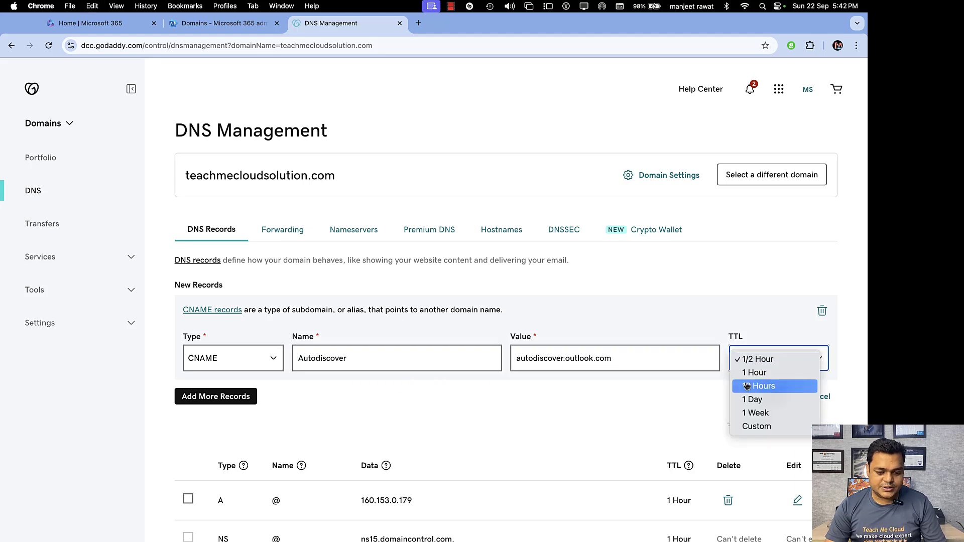
{"action": "left_click", "coordinate": [758, 372]}
{"action": "left_click", "coordinate": [772, 399]}
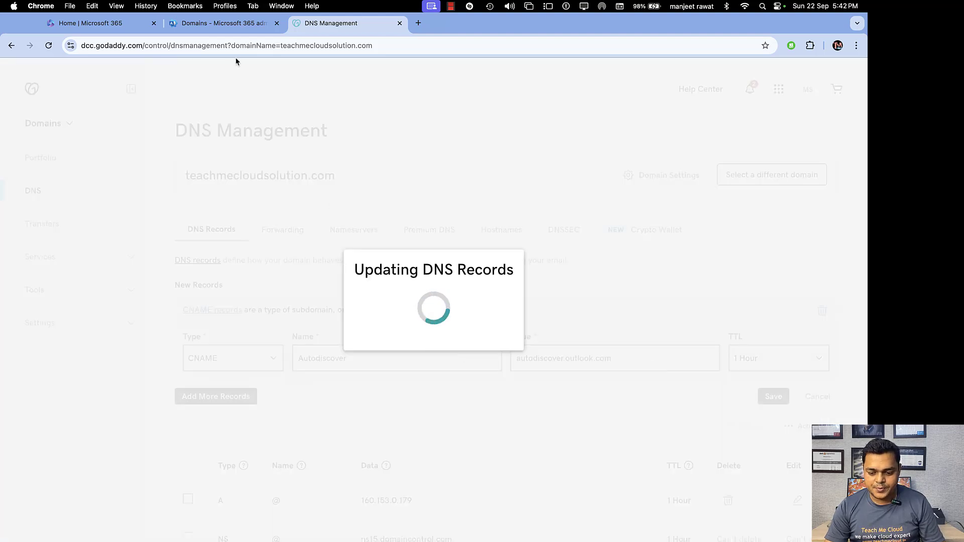
{"action": "left_click", "coordinate": [223, 31]}
{"action": "scroll", "coordinate": [301, 337], "scroll_direction": "down", "scroll_amount": 2}
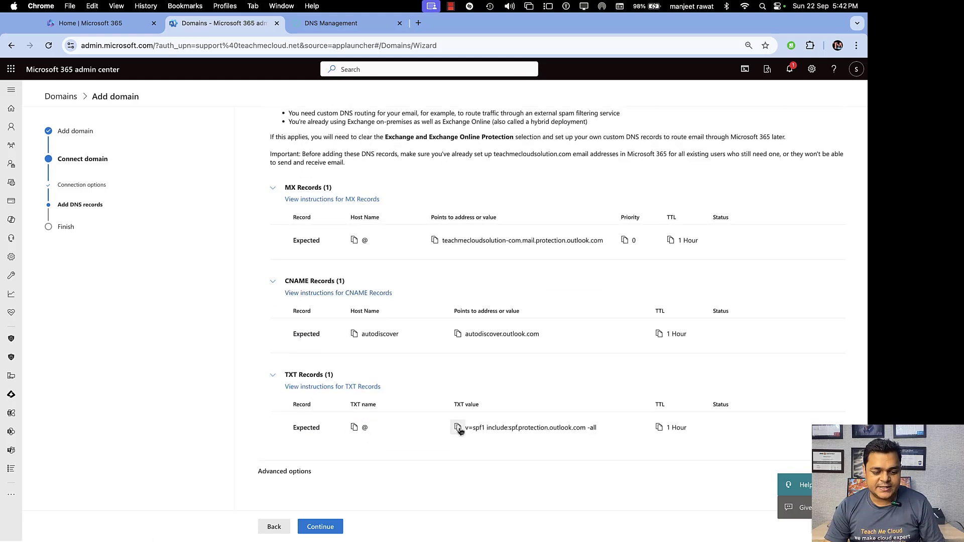
Step: Add and save a GoDaddy TXT record @ with v=spf1 include:spf.protection.outlook.com -all, TTL 1 Hour, then return to Microsoft 365
{"action": "left_click", "coordinate": [329, 26]}
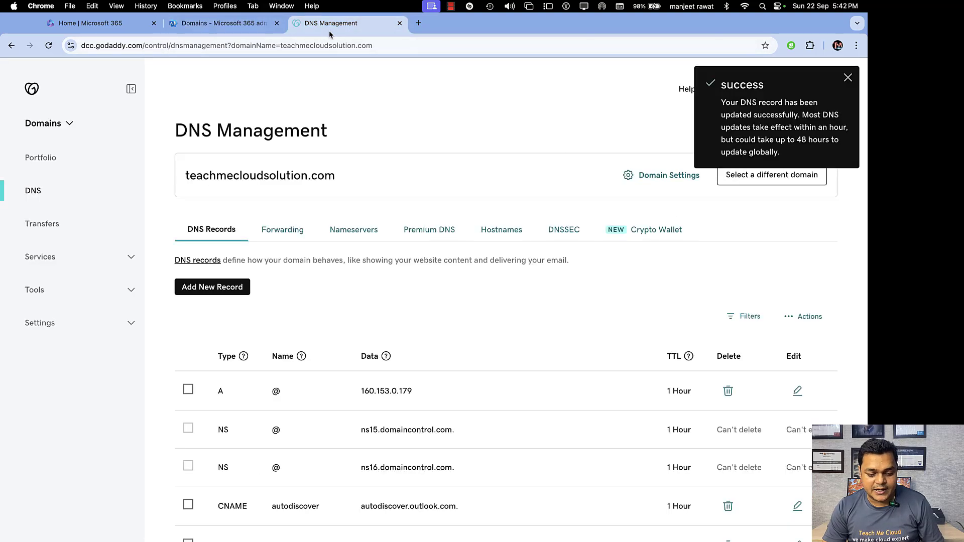
{"action": "left_click", "coordinate": [213, 288]}
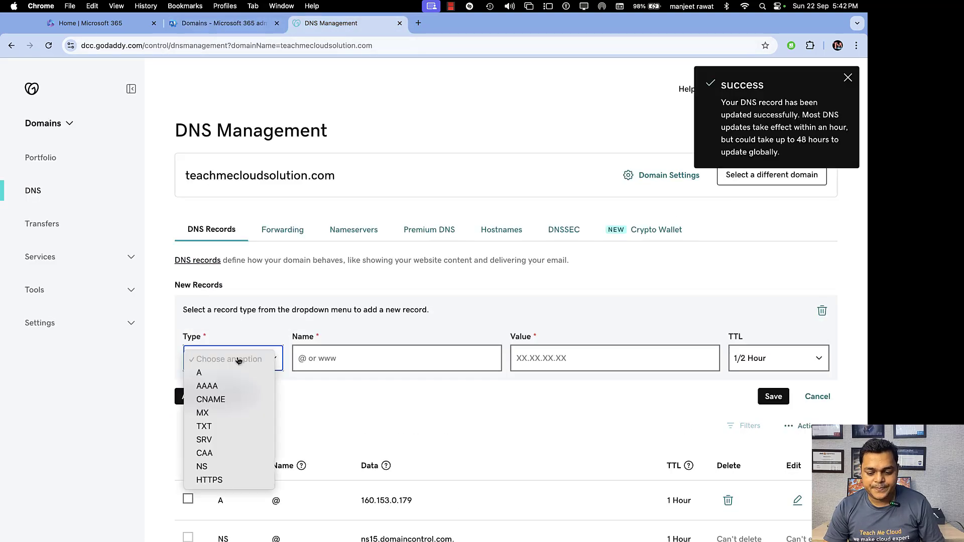
{"action": "left_click", "coordinate": [238, 359]}
{"action": "left_click", "coordinate": [203, 426]}
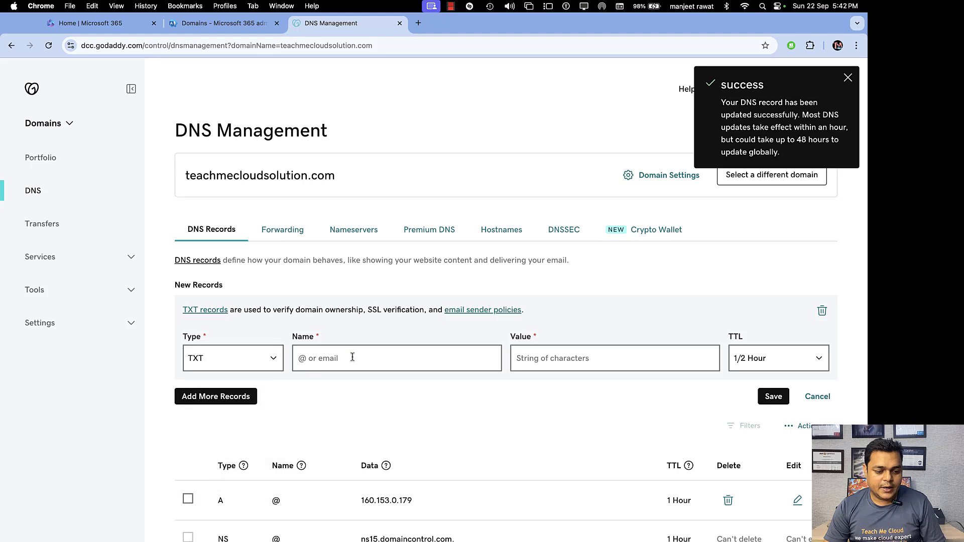
{"action": "left_click", "coordinate": [351, 359]}
{"action": "type", "text": "@"}
{"action": "left_click", "coordinate": [535, 362]}
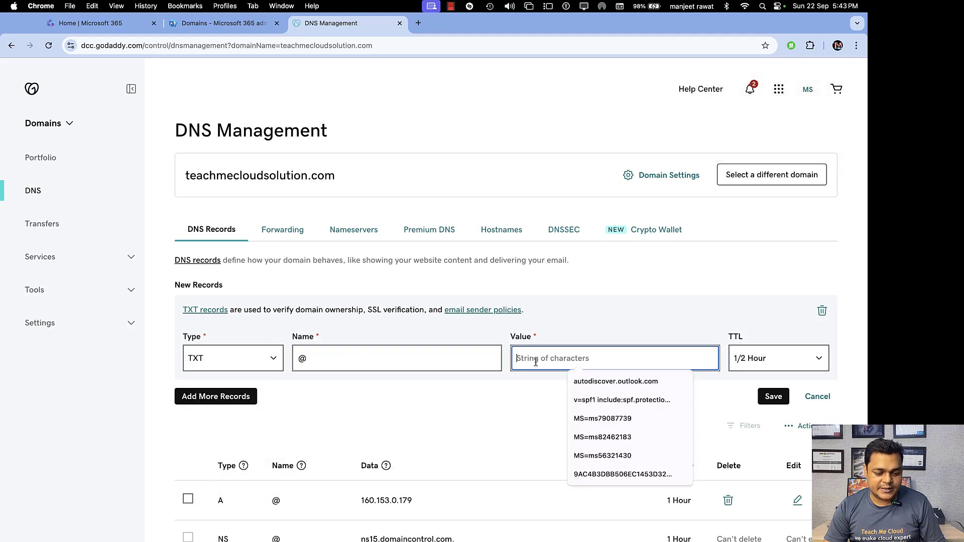
{"action": "type", "text": "v=spf1 include:spf.protection.outlook.com -all"}
{"action": "left_click", "coordinate": [758, 359]}
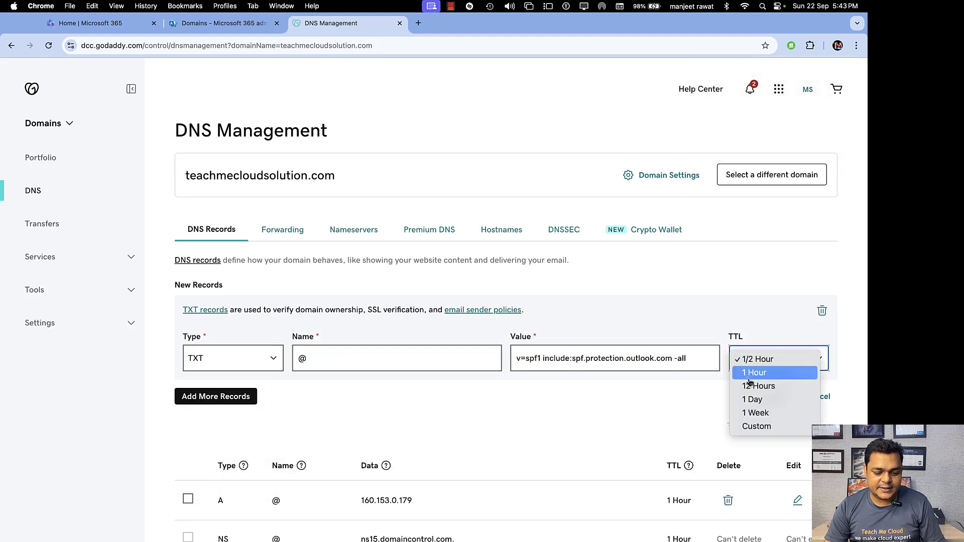
{"action": "left_click", "coordinate": [757, 377]}
{"action": "left_click", "coordinate": [768, 397]}
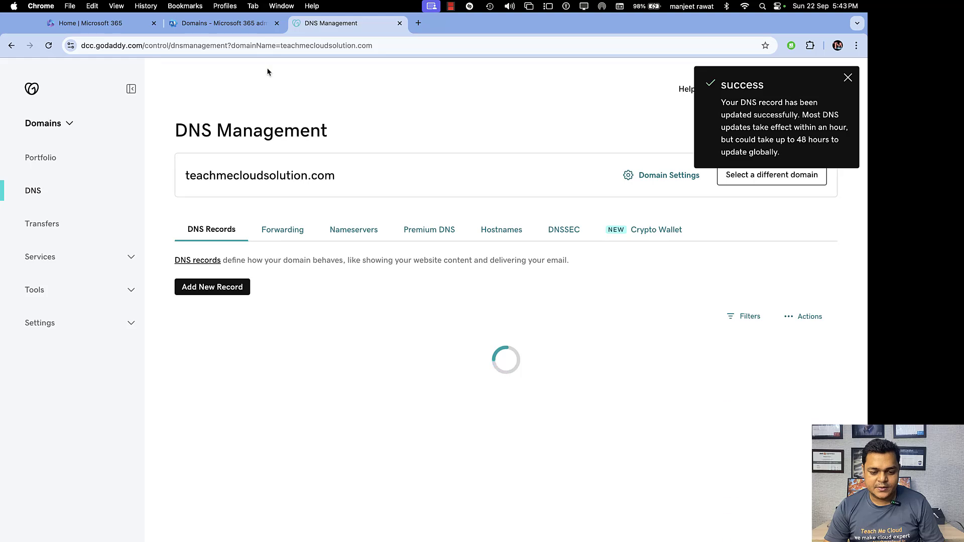
{"action": "left_click", "coordinate": [233, 23]}
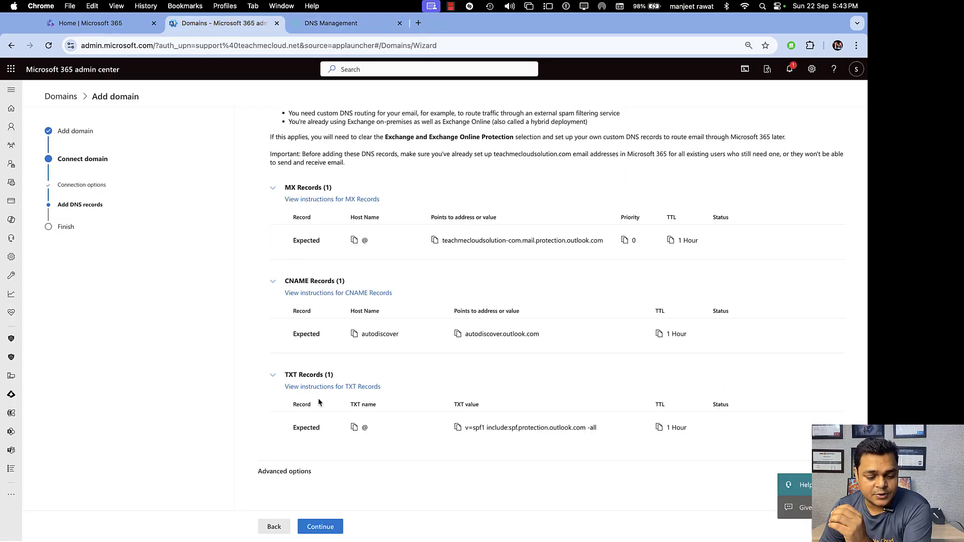
Step: Check the added DNS records and complete setup so teachmecloudsolution.com is listed as Healthy
{"action": "left_click", "coordinate": [319, 522]}
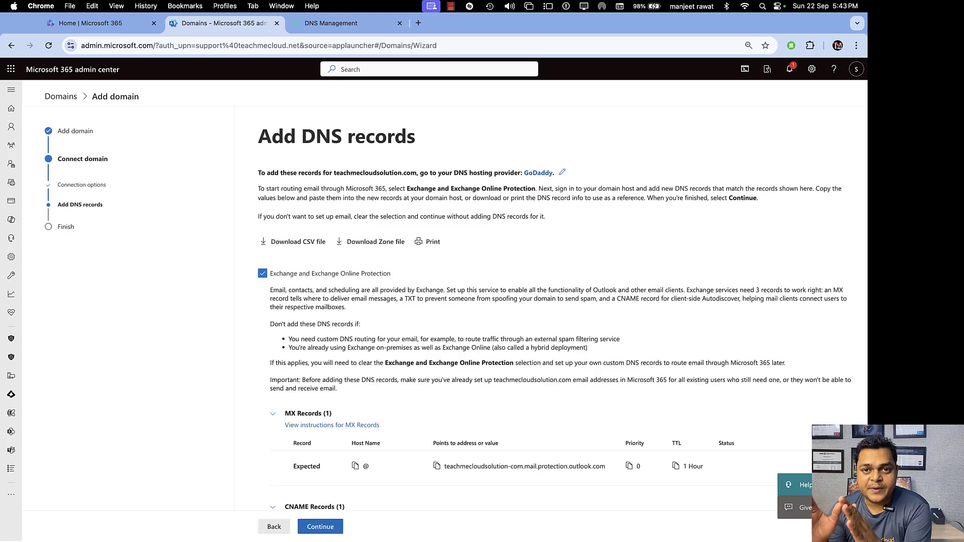
{"action": "left_click", "coordinate": [320, 527]}
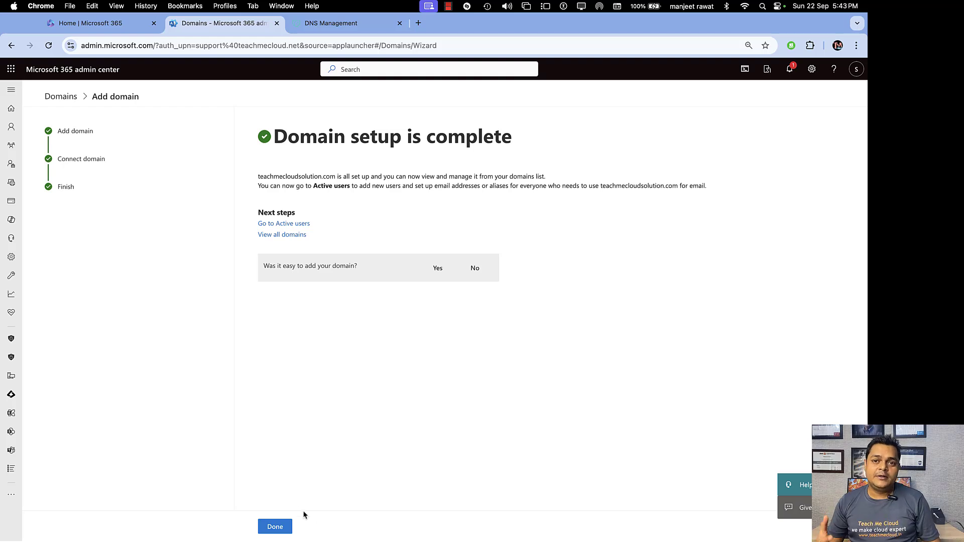
{"action": "left_click", "coordinate": [275, 526]}
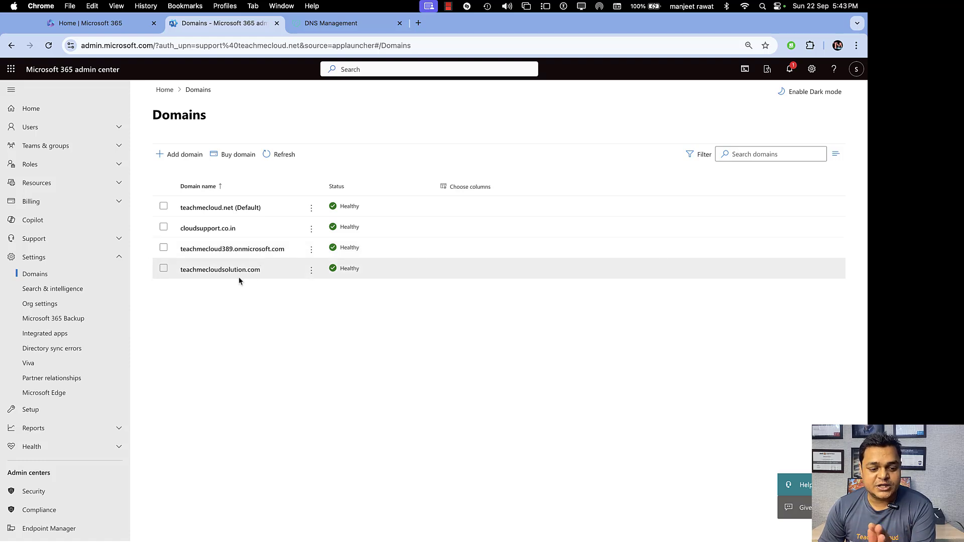
Step: In Active users, check tony's username domain under Manage username, then begin adding a new user
{"action": "left_click", "coordinate": [47, 128]}
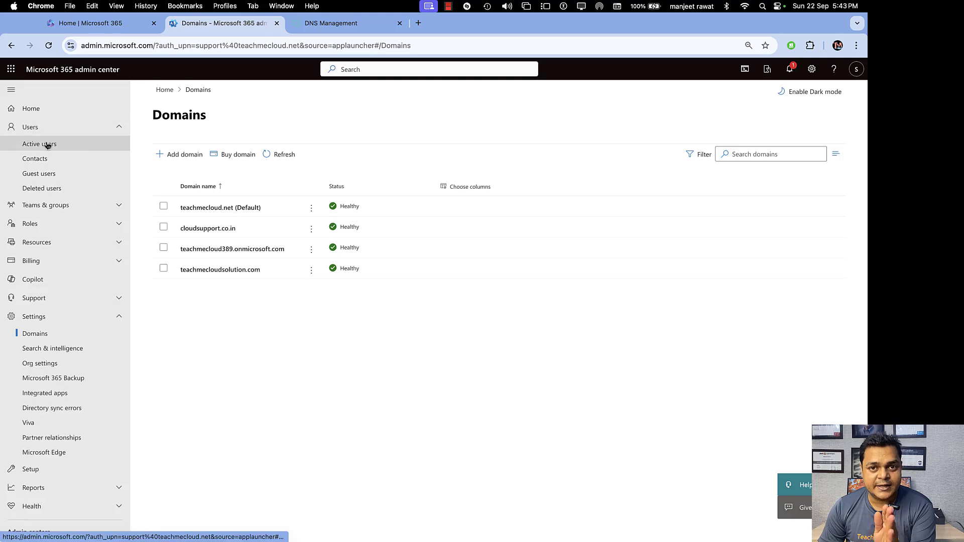
{"action": "left_click", "coordinate": [48, 144]}
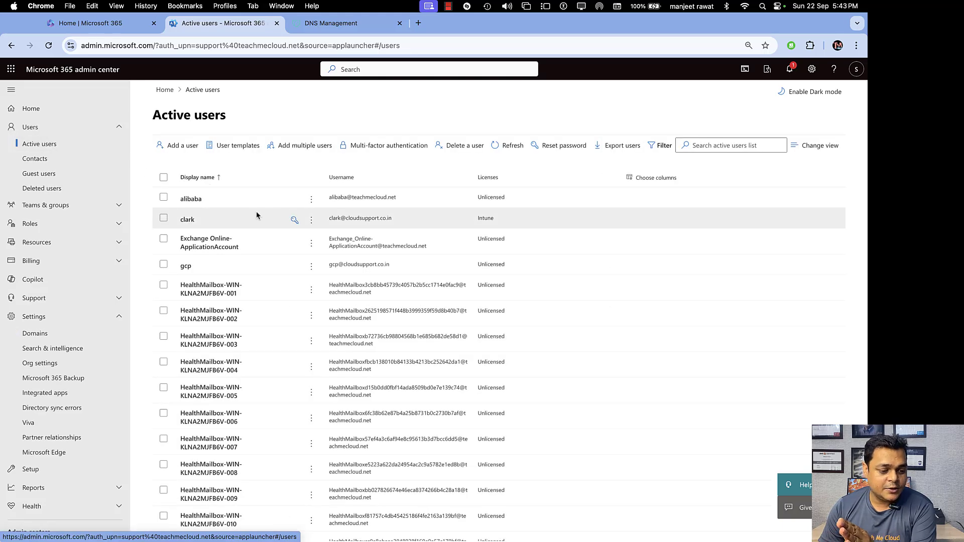
{"action": "scroll", "coordinate": [219, 224], "scroll_direction": "down", "scroll_amount": 6}
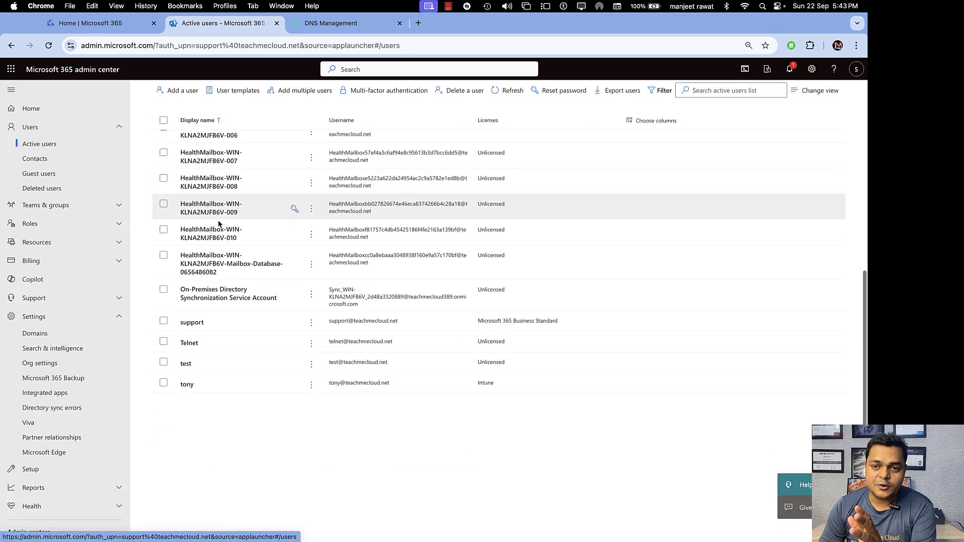
{"action": "left_click", "coordinate": [188, 385]}
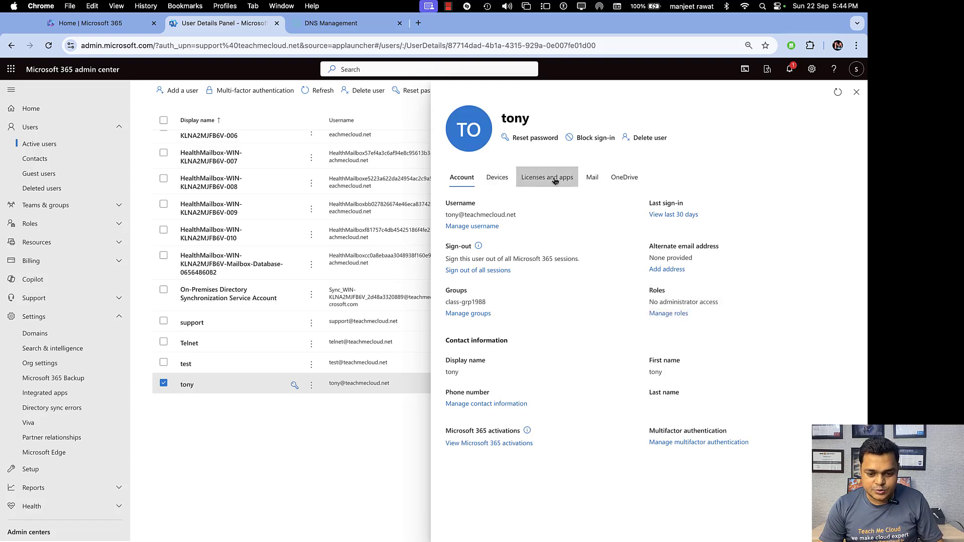
{"action": "left_click", "coordinate": [477, 227]}
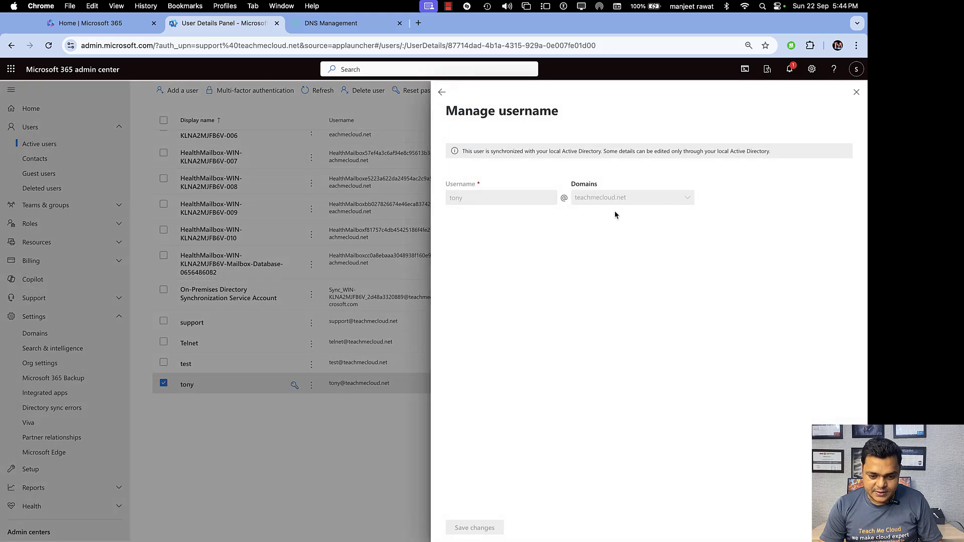
{"action": "left_click", "coordinate": [856, 92]}
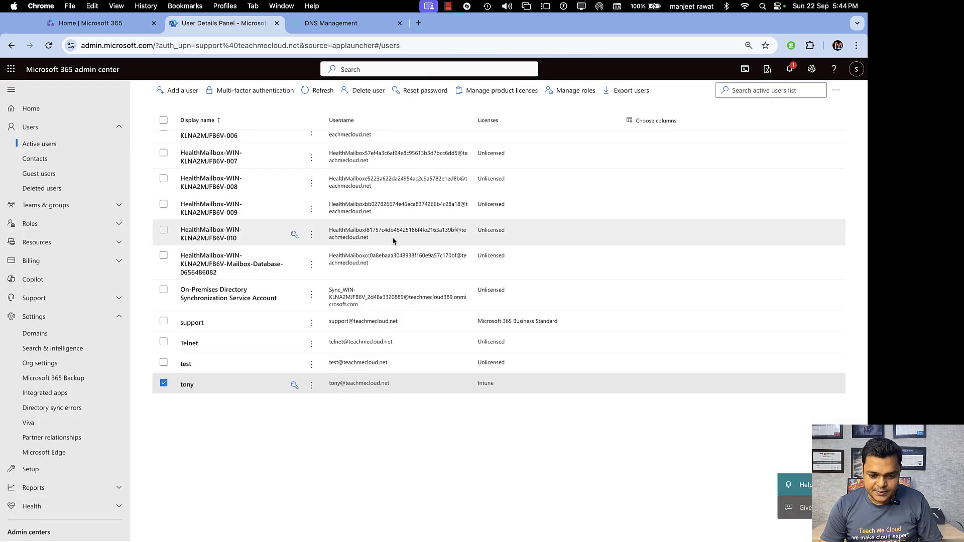
{"action": "left_click", "coordinate": [186, 92]}
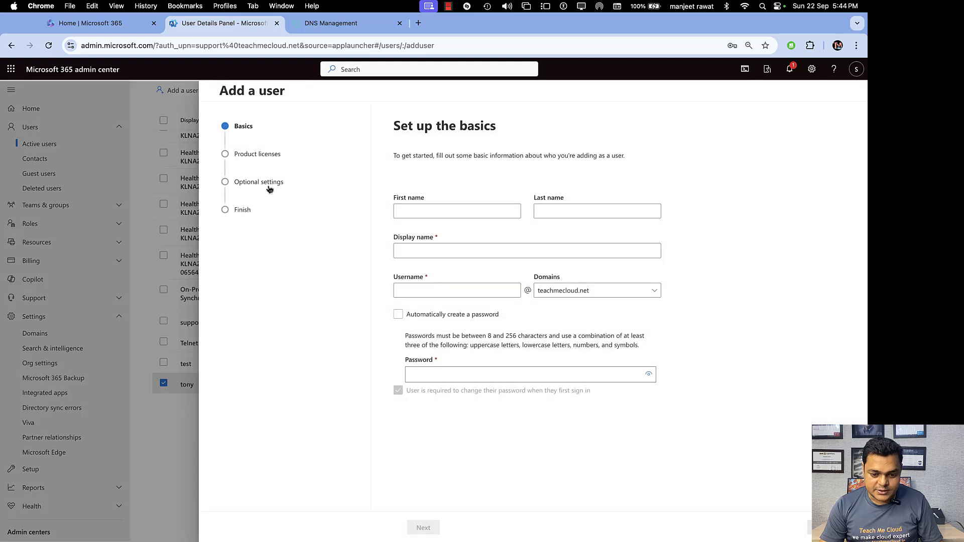
Step: Enter first and display name 'tel…'/'telnet' and username 'telnet2', since 'telnet' was taken
{"action": "left_click", "coordinate": [441, 211]}
{"action": "type", "text": "telnet"}
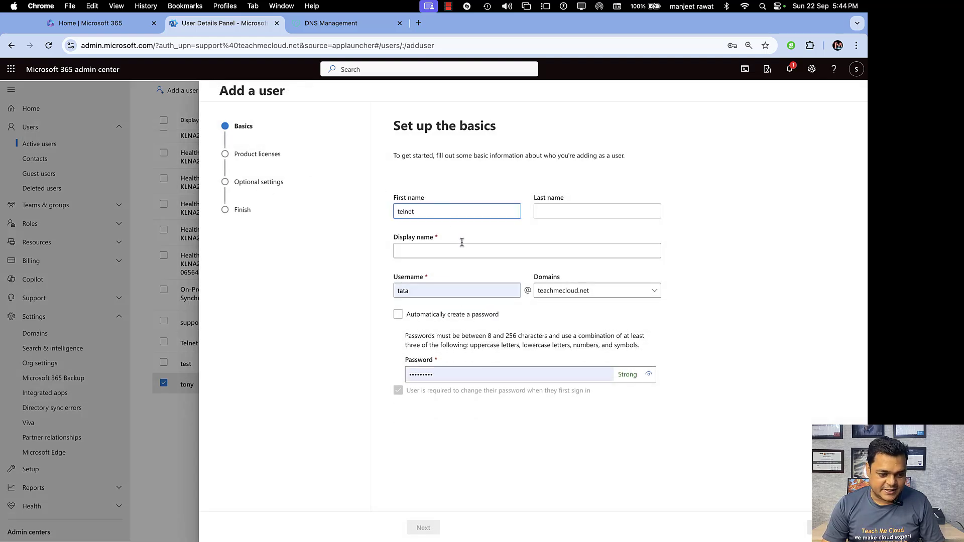
{"action": "left_click", "coordinate": [461, 249]}
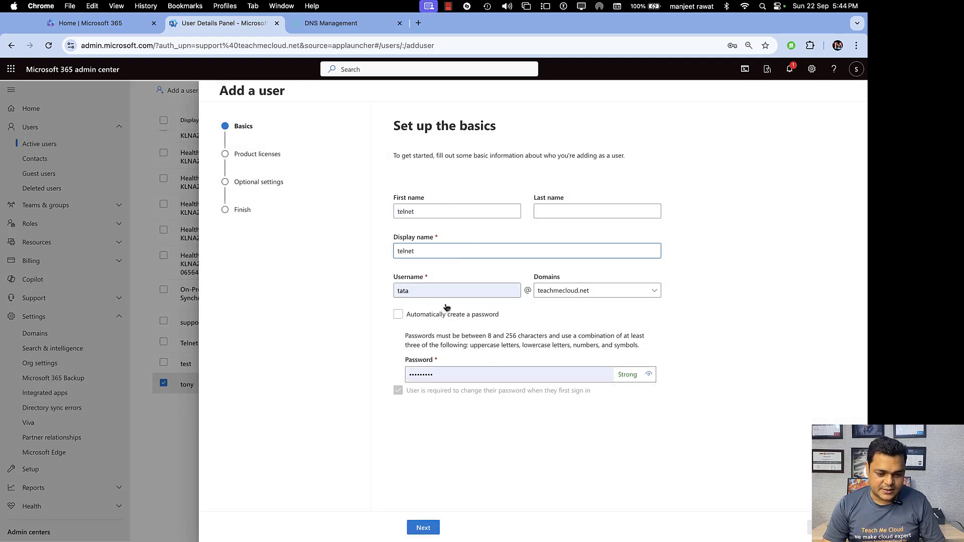
{"action": "double_click", "coordinate": [429, 290]}
{"action": "type", "text": "telnmet"}
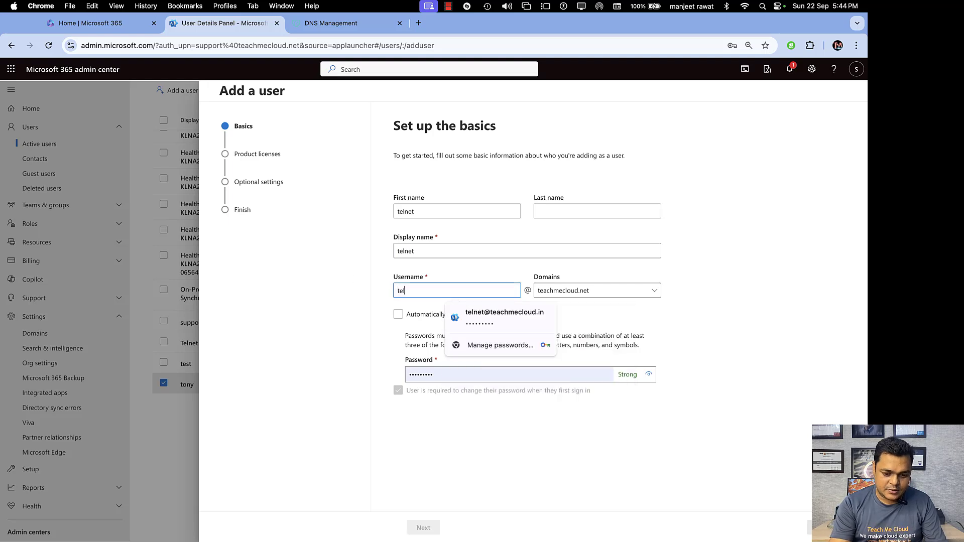
{"action": "key", "text": "BackSpace"}
{"action": "key", "text": "BackSpace"}
{"action": "key", "text": "BackSpace"}
{"action": "key", "text": "BackSpace"}
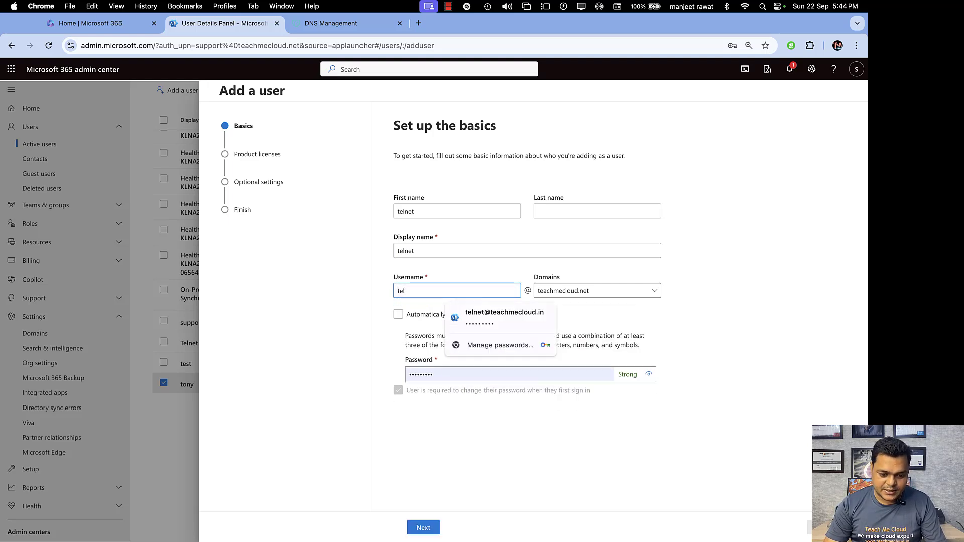
{"action": "type", "text": "net"}
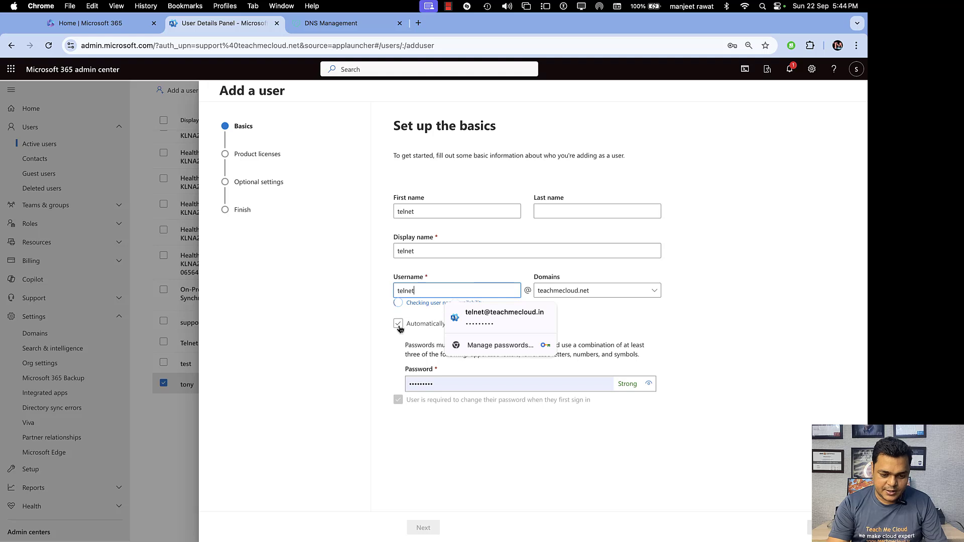
{"action": "left_click", "coordinate": [388, 352]}
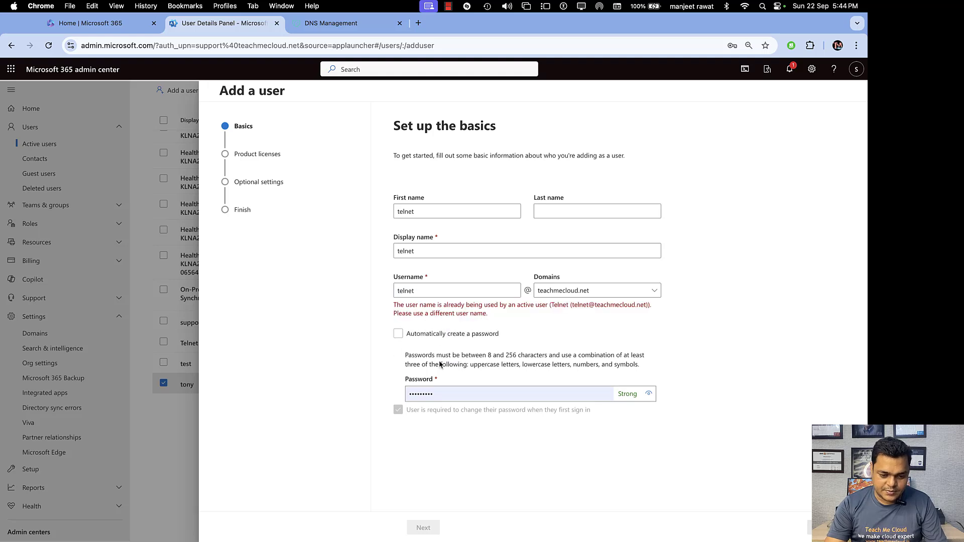
{"action": "double_click", "coordinate": [459, 290]}
{"action": "left_click", "coordinate": [448, 289]}
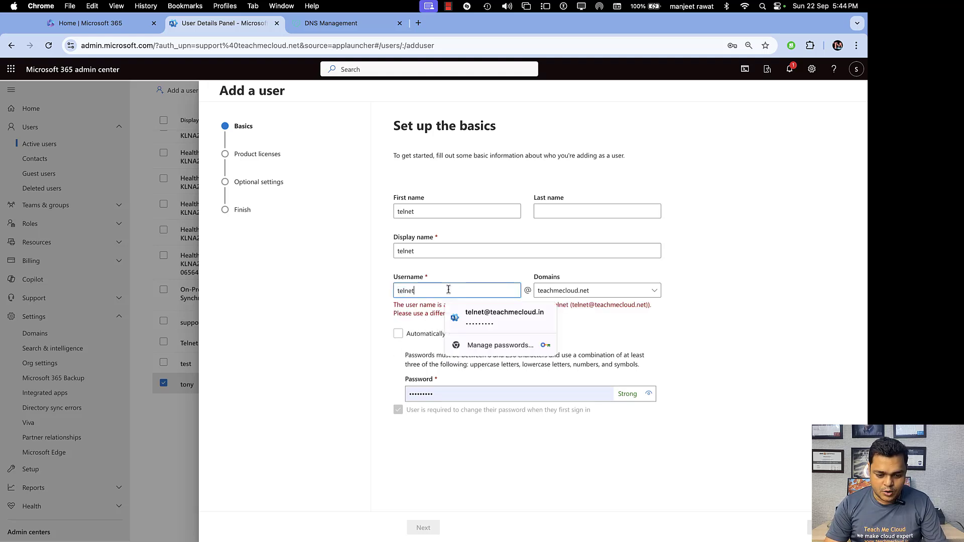
{"action": "type", "text": "2"}
Step: Put the username on teachmecloudsolution.com, set a manual password, and continue to licenses
{"action": "left_click", "coordinate": [625, 294]}
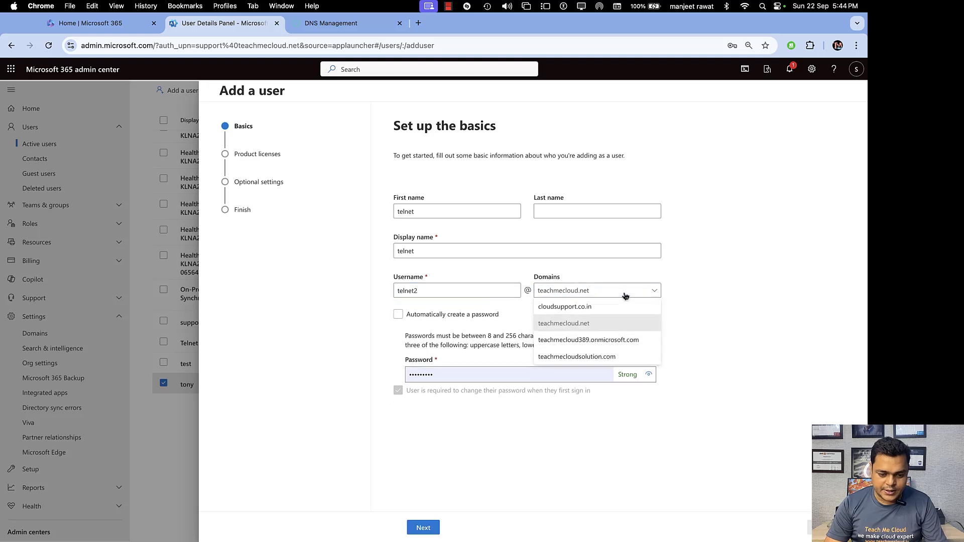
{"action": "left_click", "coordinate": [600, 358]}
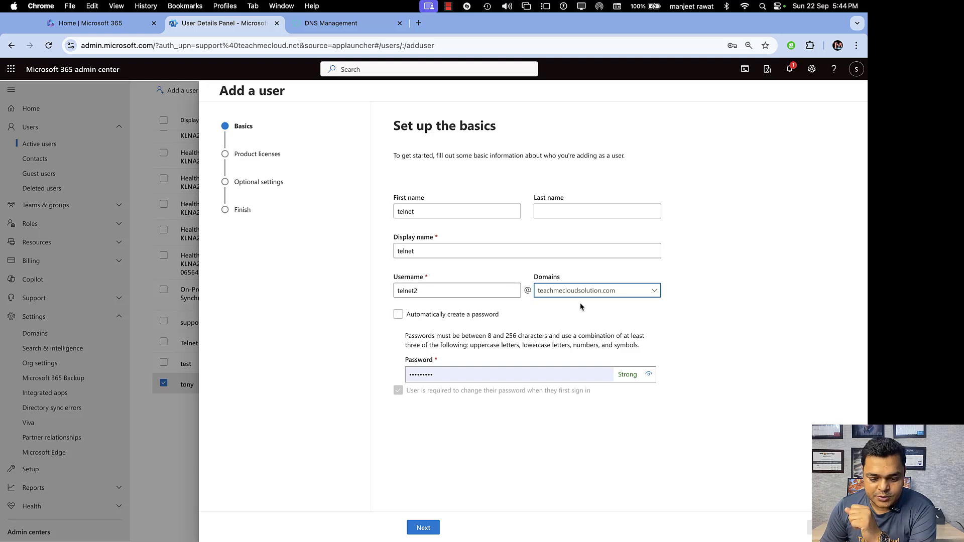
{"action": "left_click", "coordinate": [456, 375]}
{"action": "left_click_drag", "start_coordinate": [456, 375], "coordinate": [374, 367]}
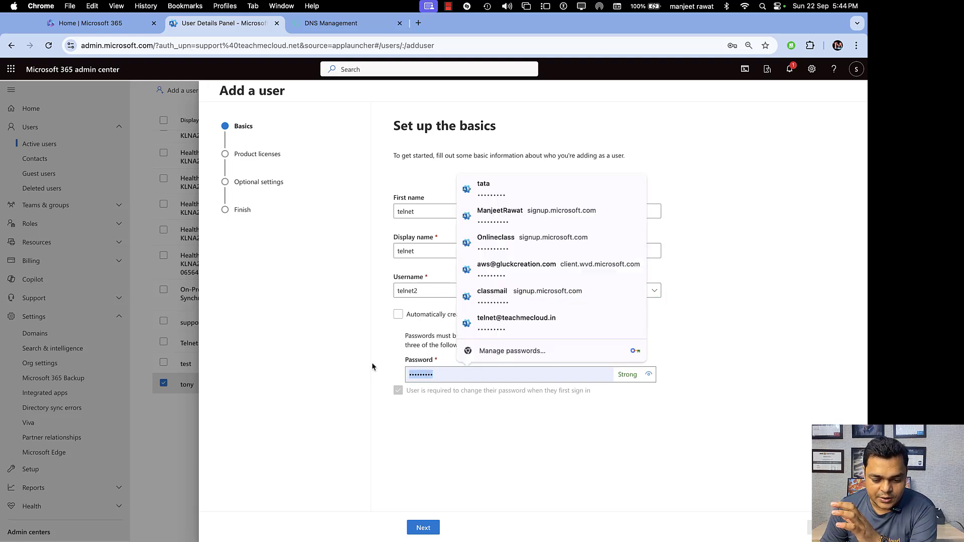
{"action": "type", "text": "•••••••••"}
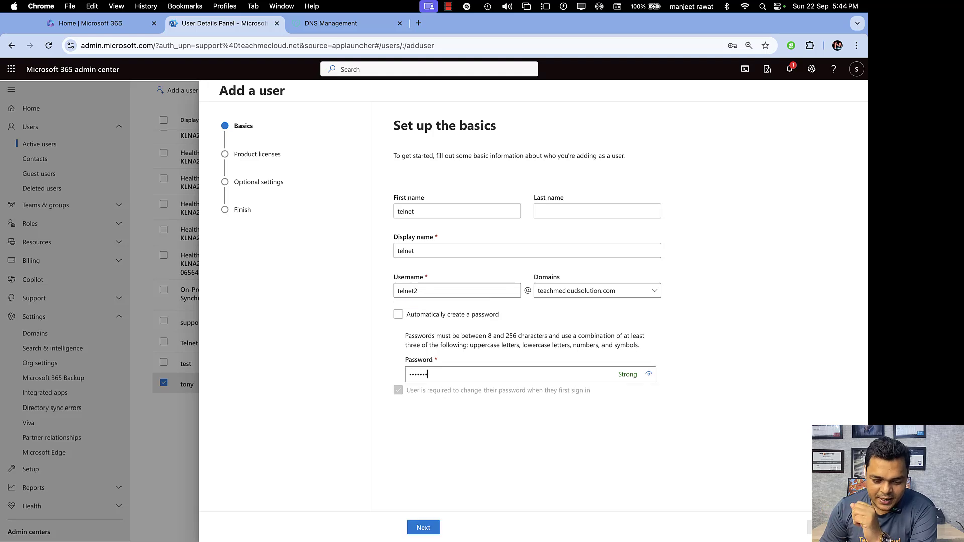
{"action": "left_click", "coordinate": [423, 528]}
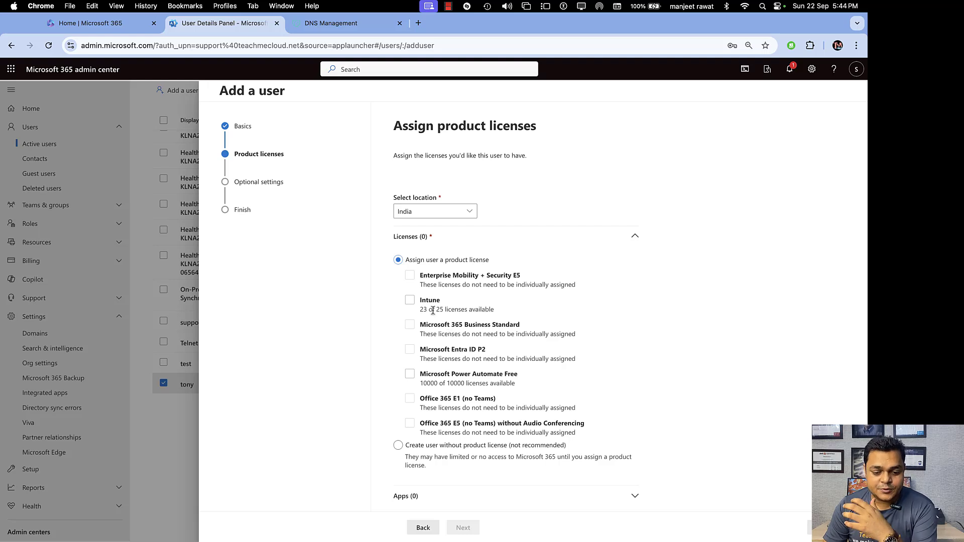
Step: Assign an Intune license, skip optional settings, and finish creating the telnet user
{"action": "left_click", "coordinate": [410, 299]}
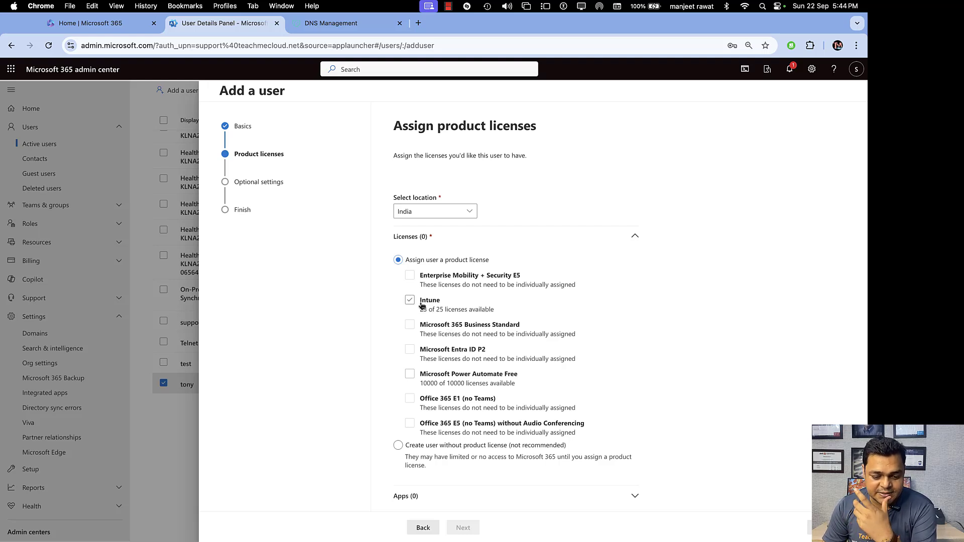
{"action": "left_click", "coordinate": [466, 527]}
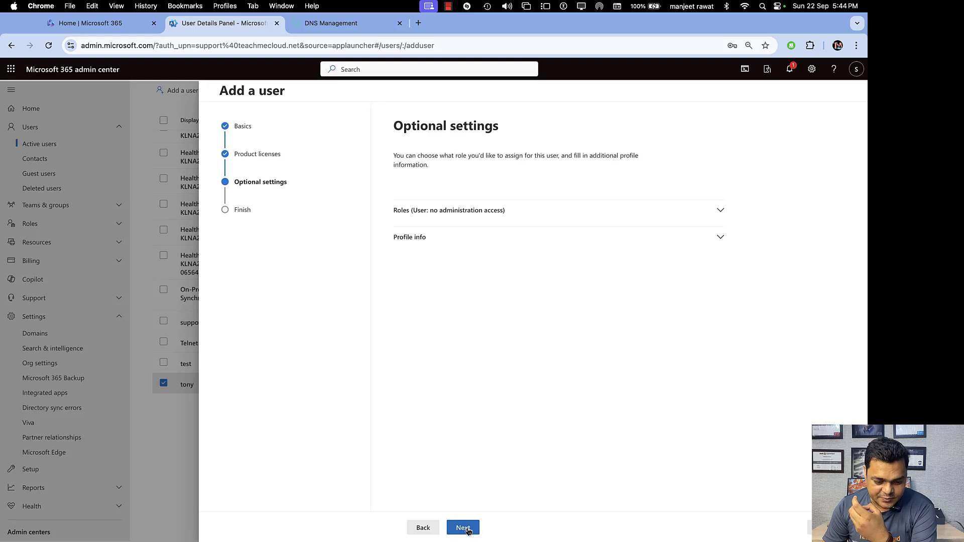
{"action": "left_click", "coordinate": [468, 532]}
{"action": "left_click", "coordinate": [468, 532]}
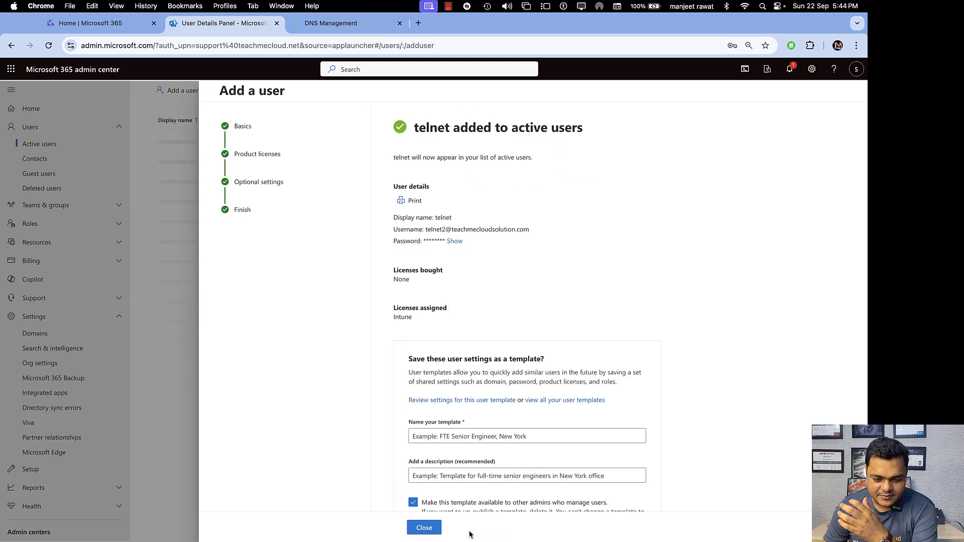
{"action": "left_click", "coordinate": [425, 529]}
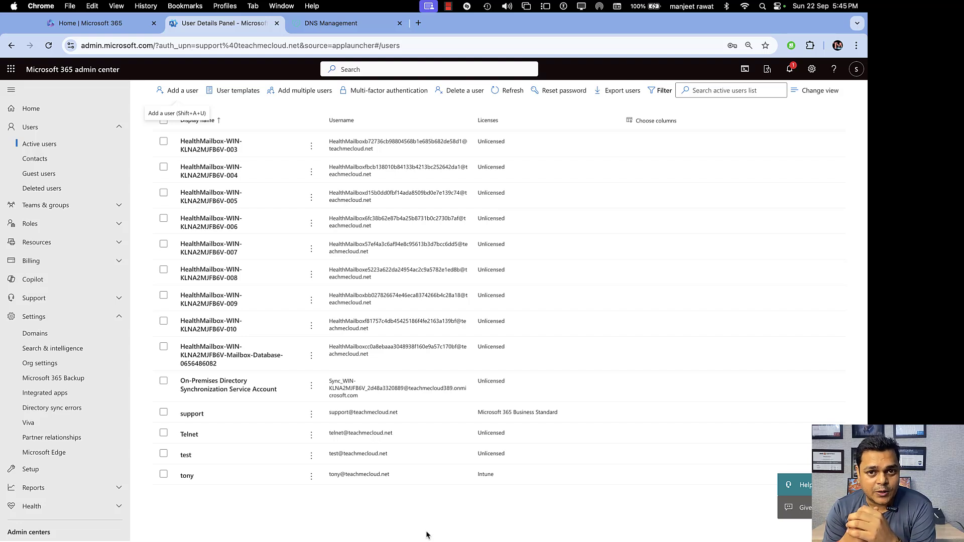
Step: Switch from the full-screen Chrome space to the Finder desktop
{"action": "key", "text": "ctrl+Left"}
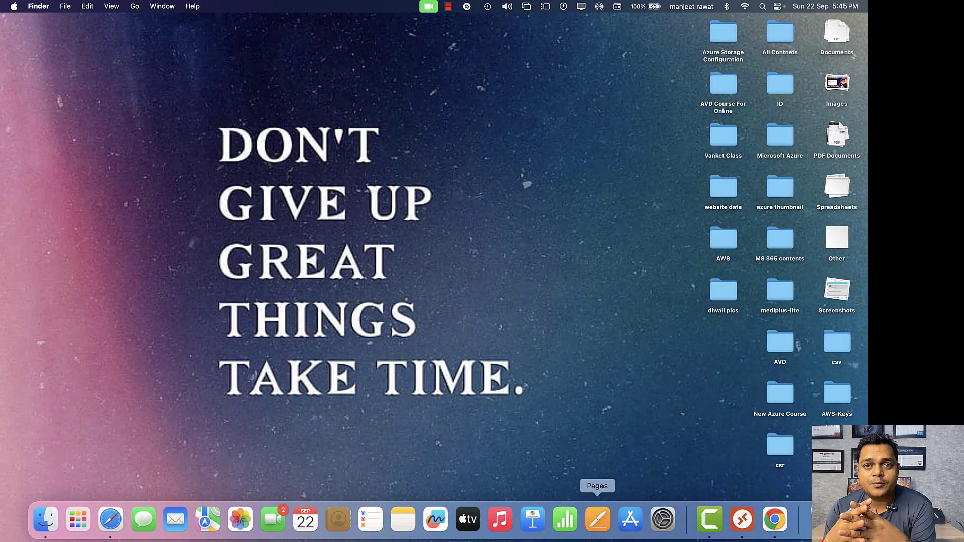